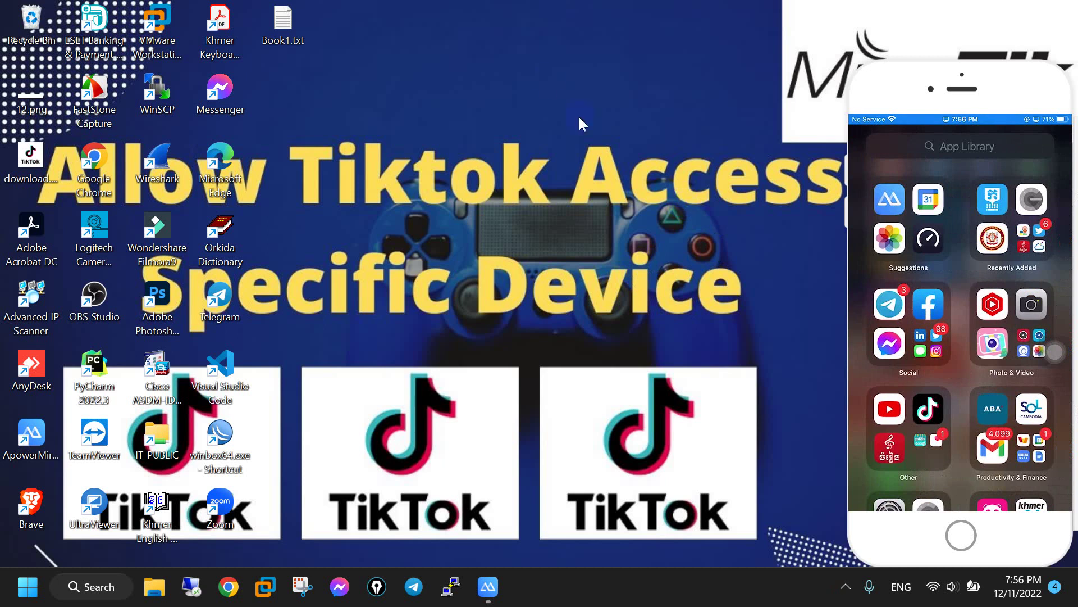
# Launch WinBox and connect to the MikroTik router with the saved admin login
pyautogui.rightClick(549, 79)
pyautogui.click(613, 152)
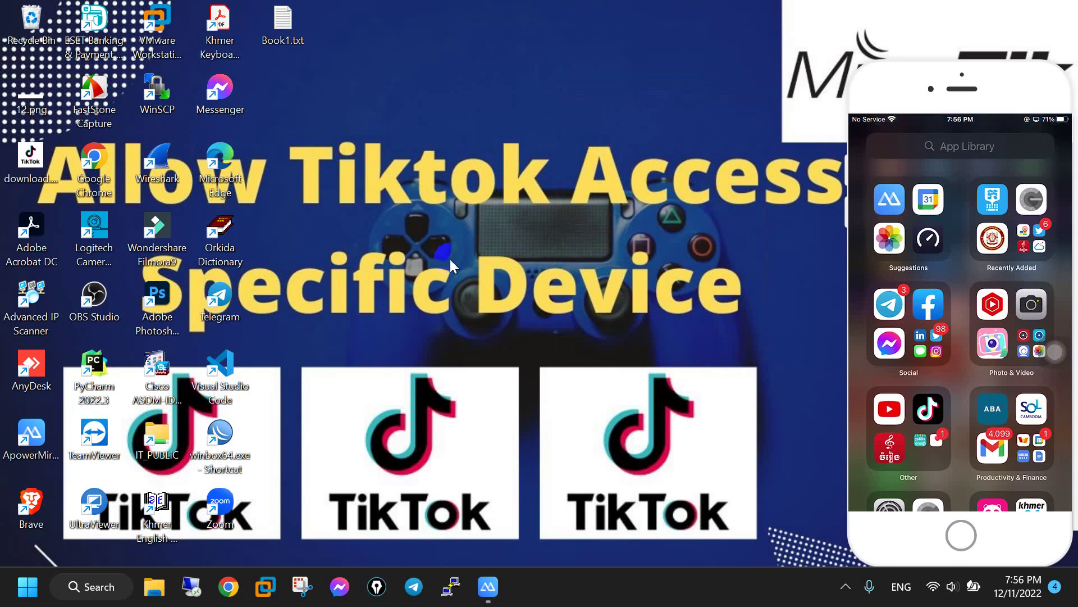
pyautogui.doubleClick(228, 441)
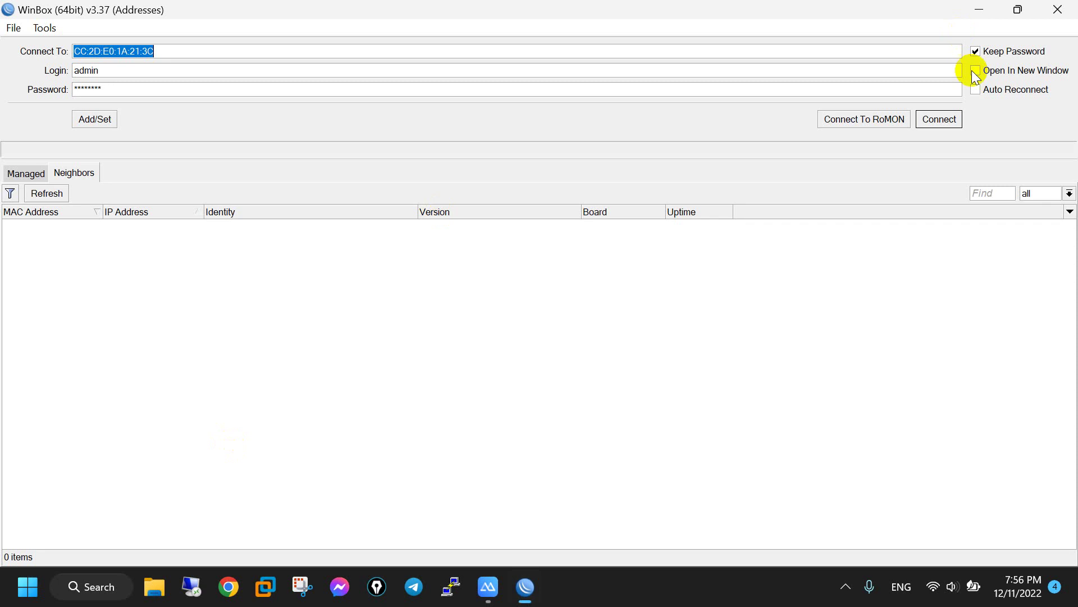
pyautogui.click(946, 124)
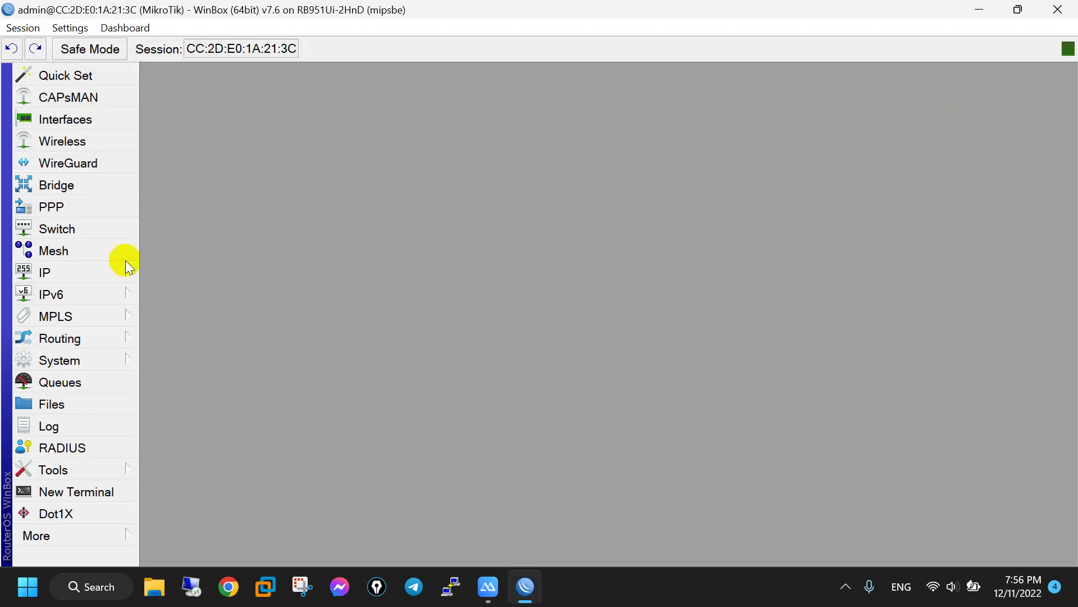
# Open the firewall's filter rules and examine the two drop rules that block TikTok by DNS and by address list
pyautogui.click(106, 275)
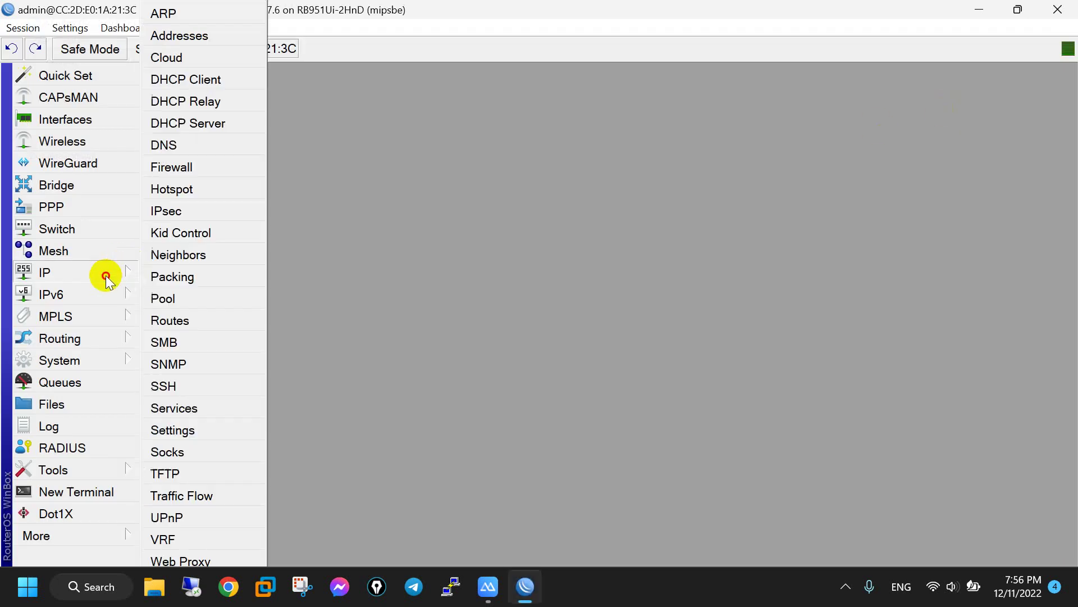
pyautogui.click(219, 168)
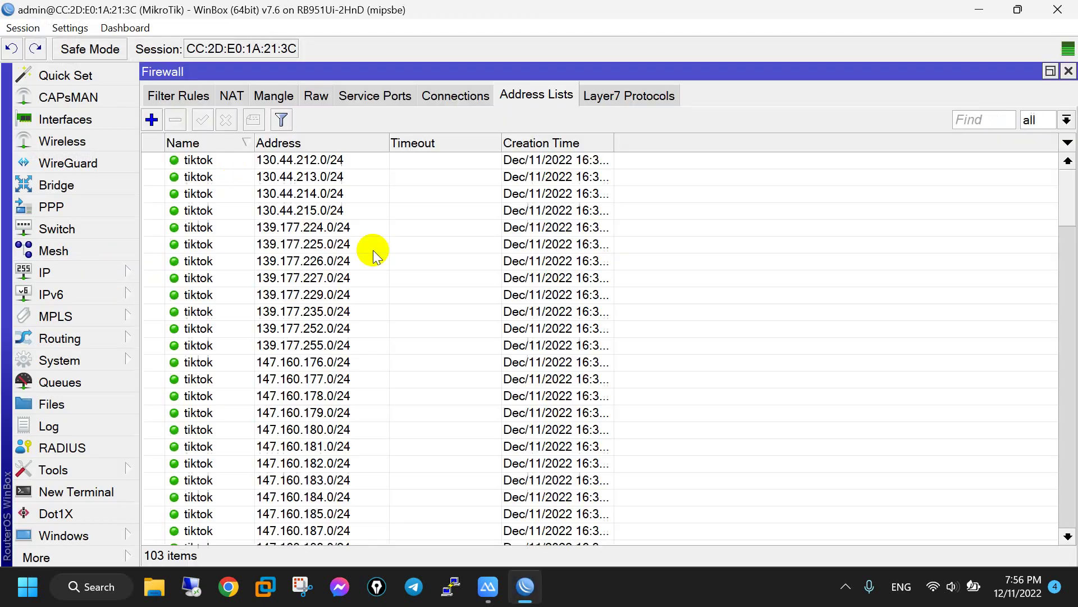
pyautogui.click(172, 99)
pyautogui.click(881, 192)
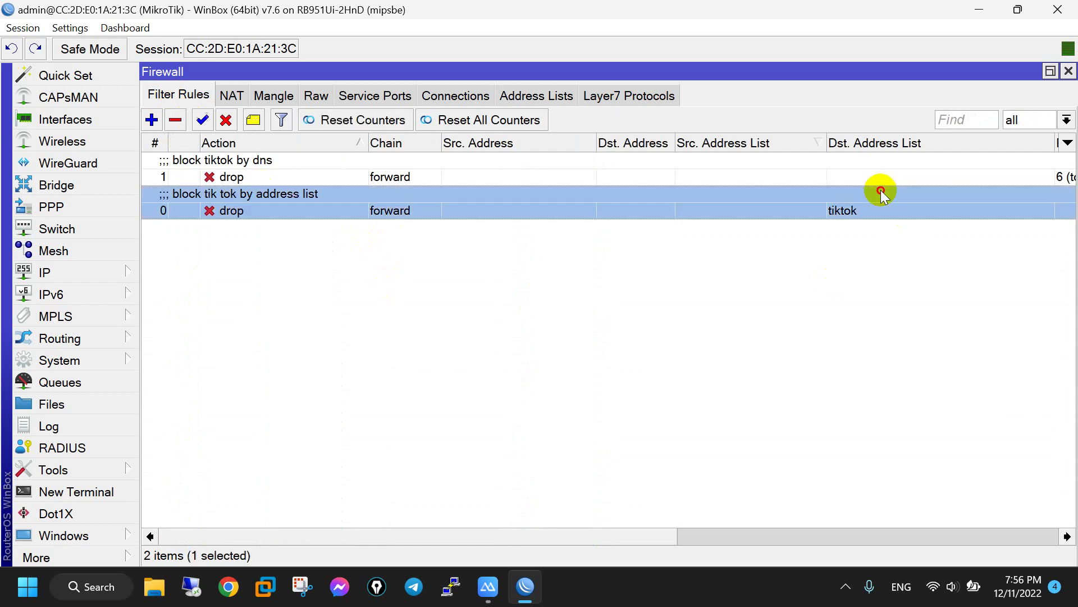
pyautogui.click(837, 174)
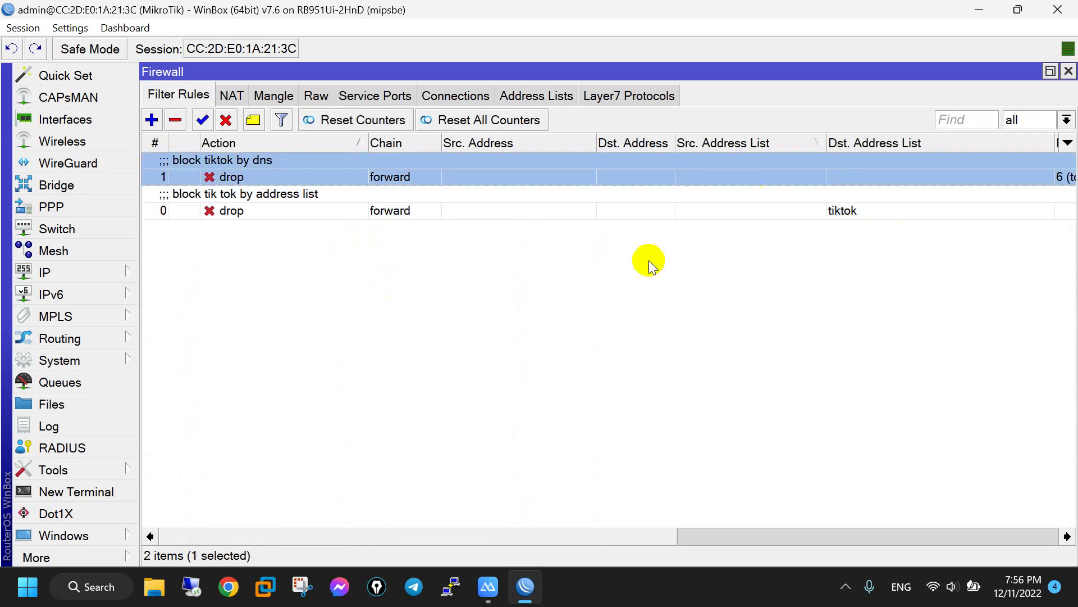
pyautogui.click(470, 213)
pyautogui.click(443, 178)
pyautogui.click(356, 209)
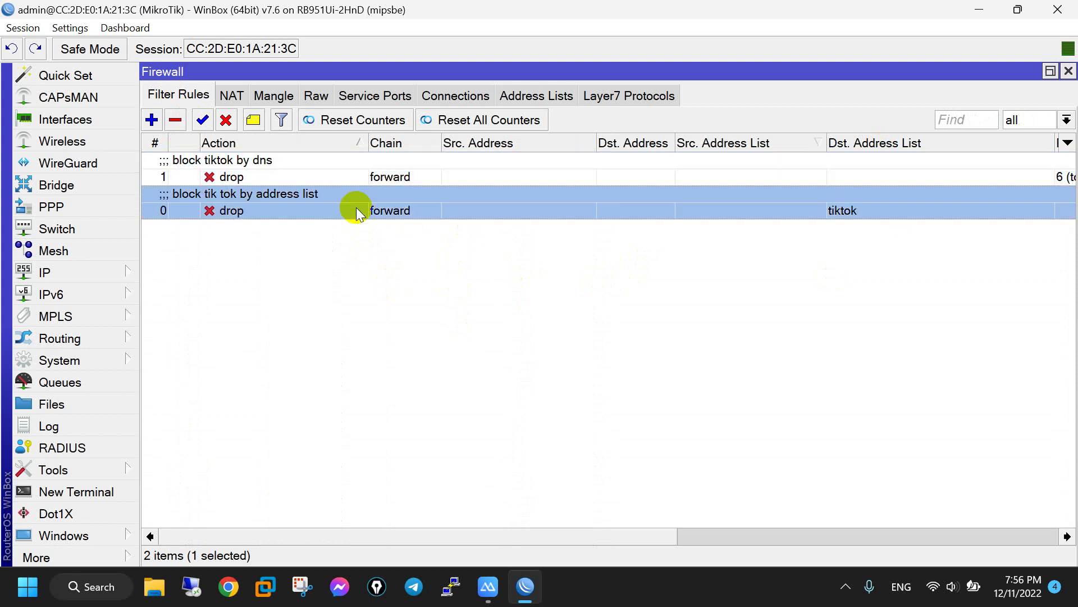
# Review the tiktok entries in the firewall address lists
pyautogui.click(572, 96)
pyautogui.scroll(-15, 386, 315)
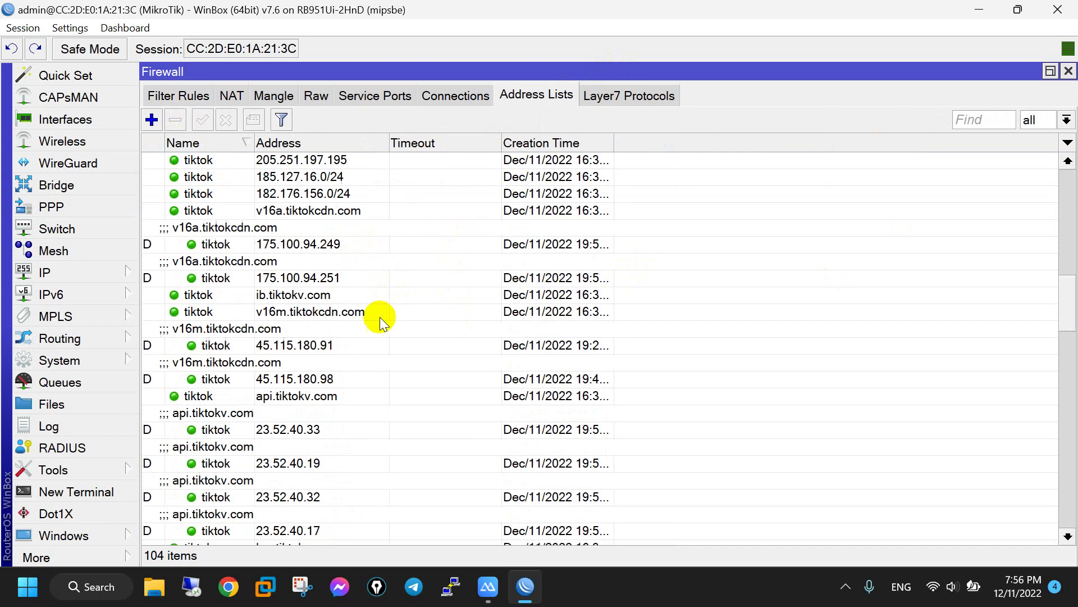
pyautogui.scroll(-6, 382, 314)
pyautogui.scroll(16, 388, 312)
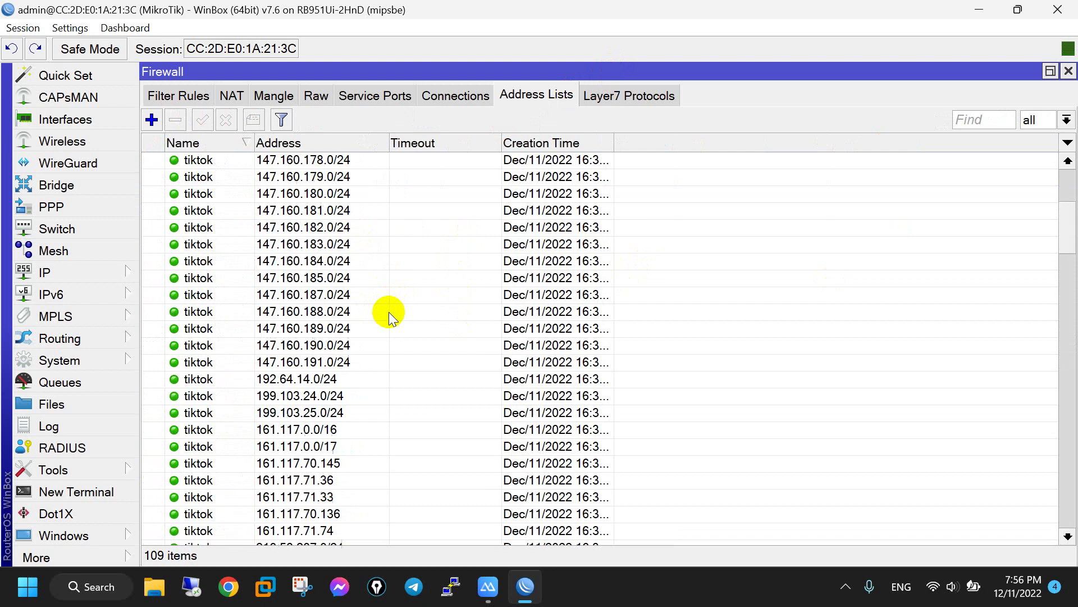
pyautogui.scroll(5, 388, 312)
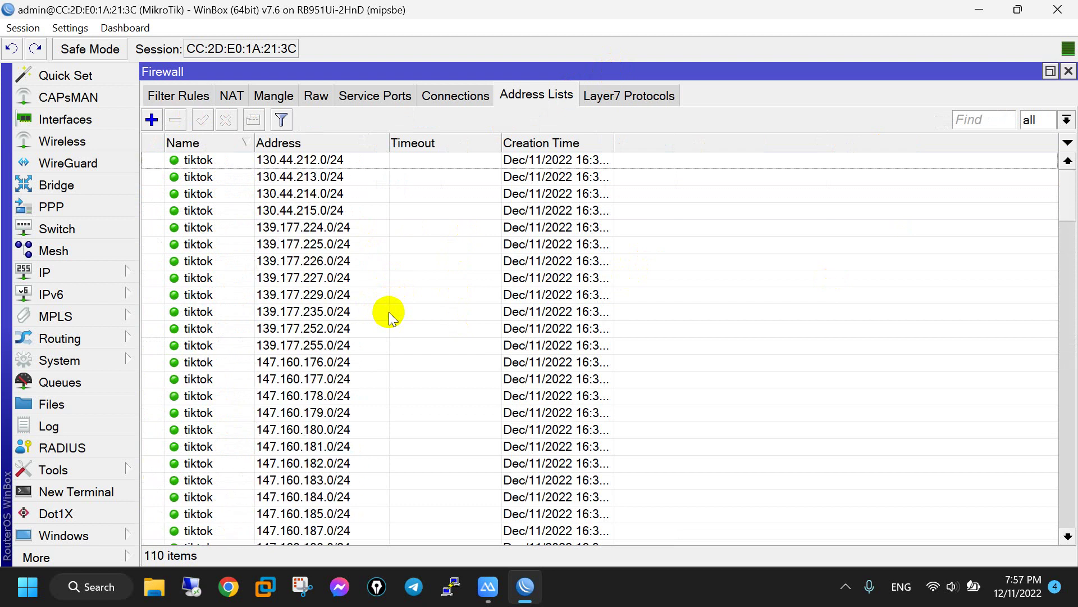
# Check TikTok's access on the mirrored phone in ApowerMirror, then return to WinBox's firewall filter rules
pyautogui.click(488, 587)
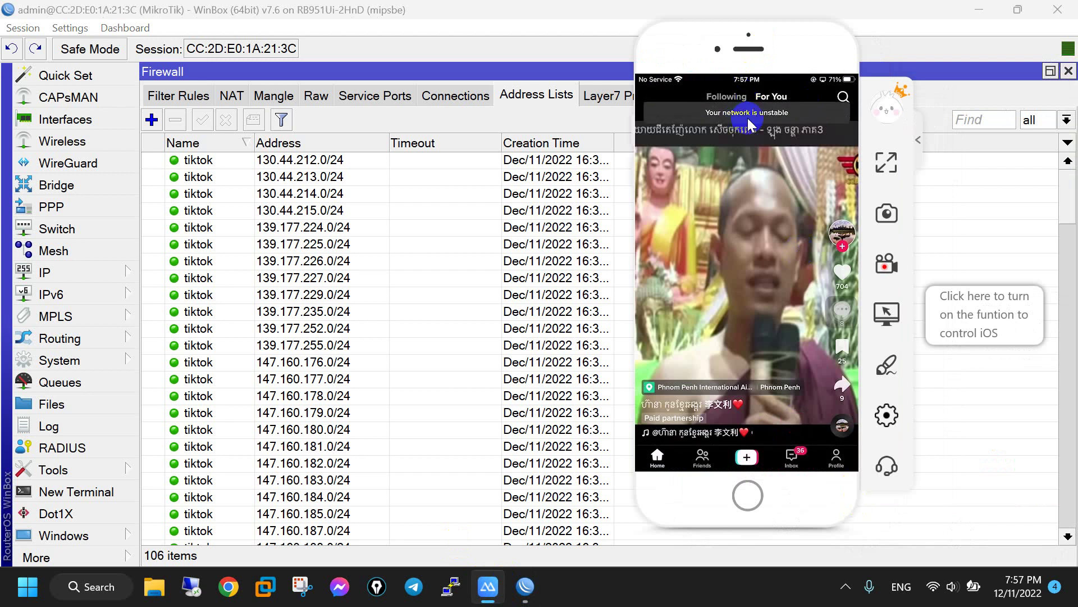
pyautogui.click(815, 6)
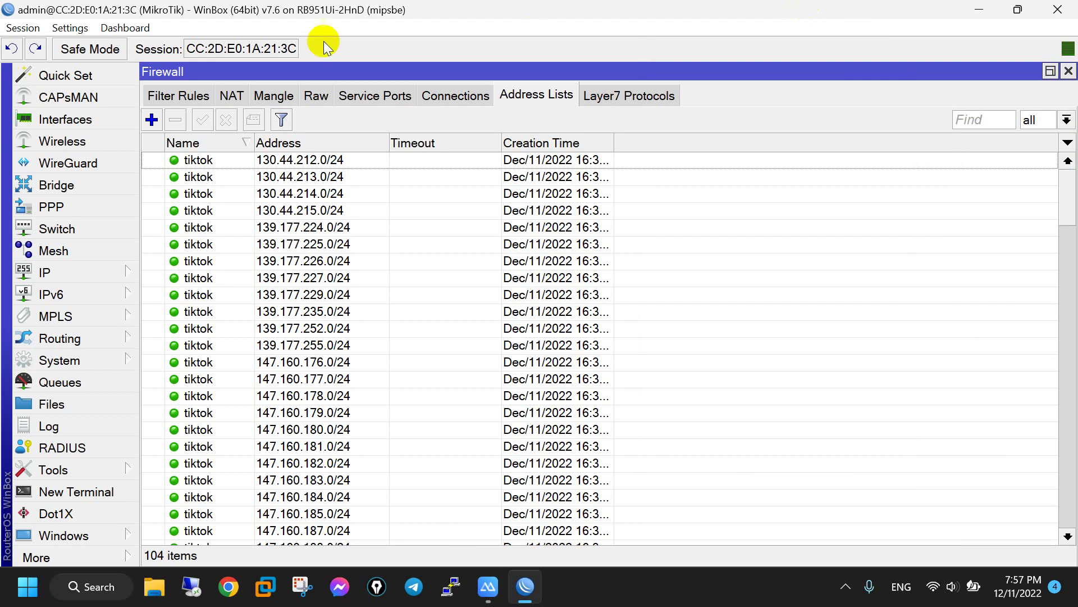
pyautogui.click(194, 95)
pyautogui.click(317, 339)
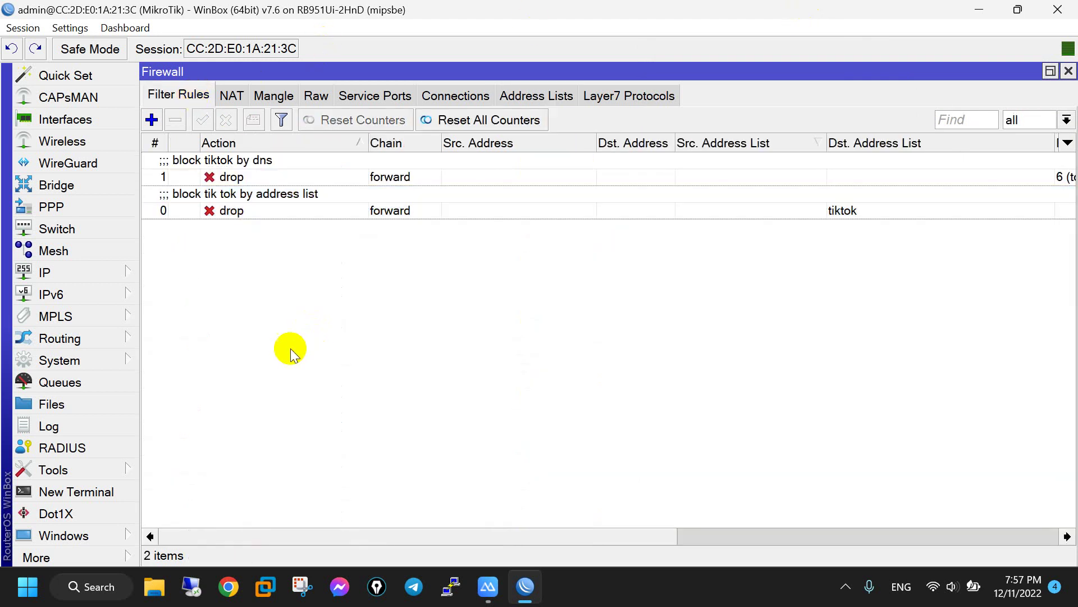
# Check the phone's IPv4 address in its LAB Wi-Fi details on the mirrored screen and return to WinBox
pyautogui.click(497, 591)
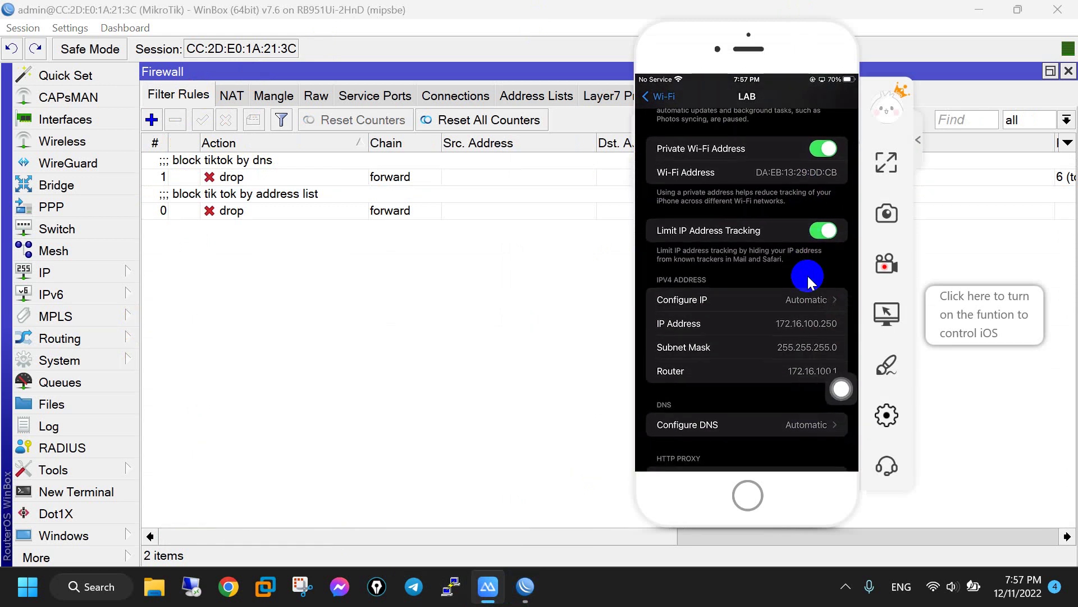
pyautogui.click(822, 326)
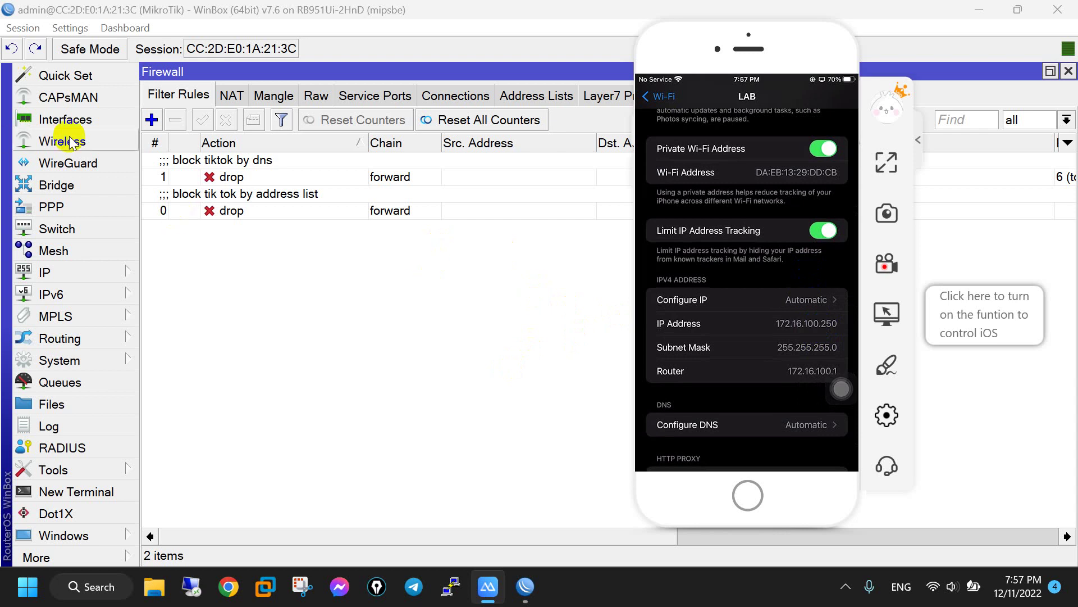
pyautogui.click(189, 239)
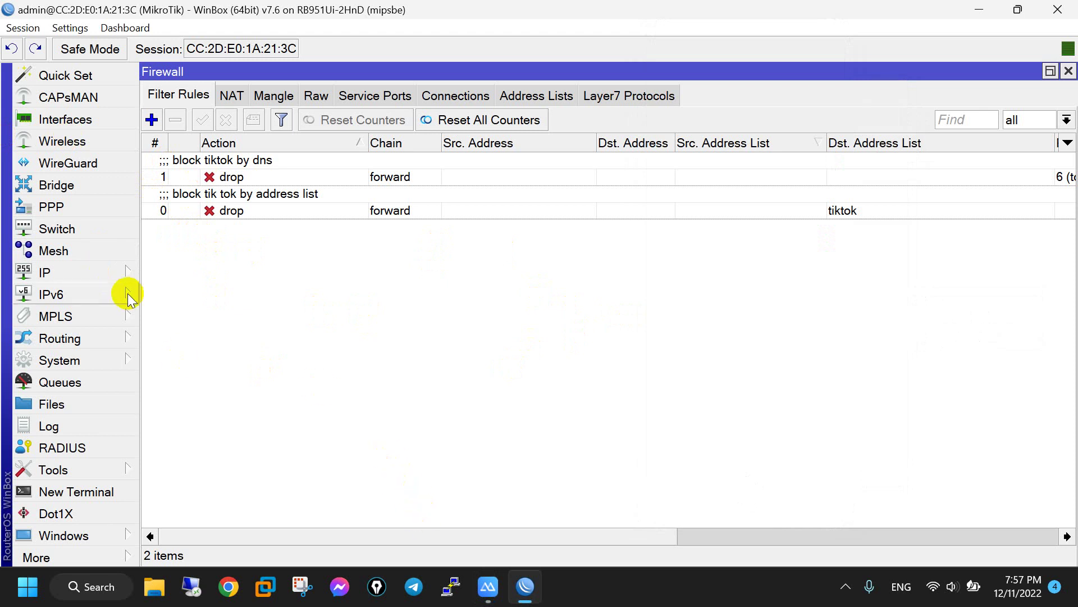
pyautogui.click(109, 274)
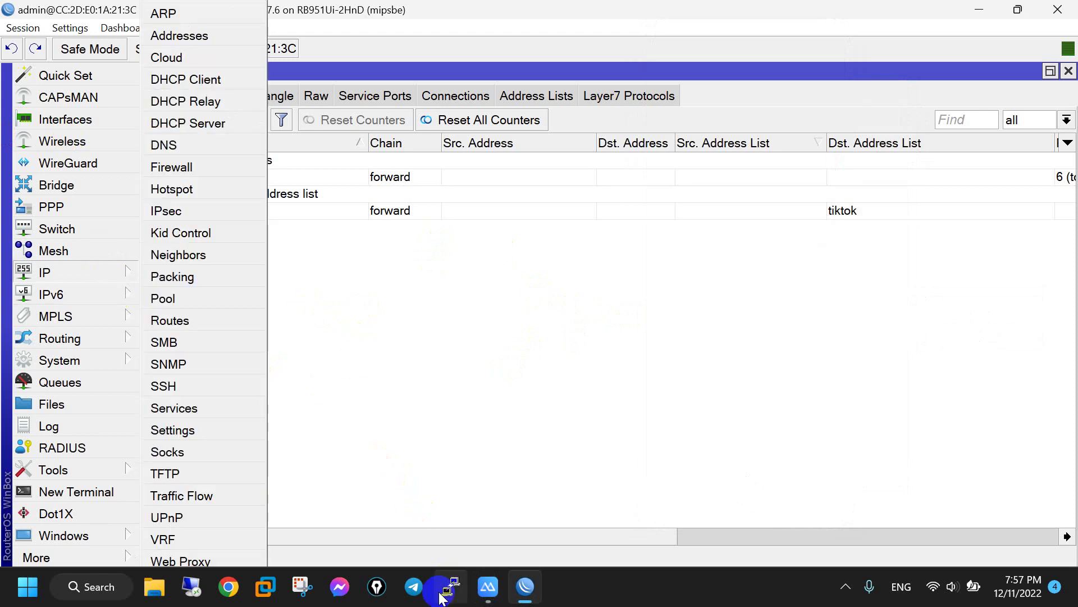
pyautogui.click(486, 589)
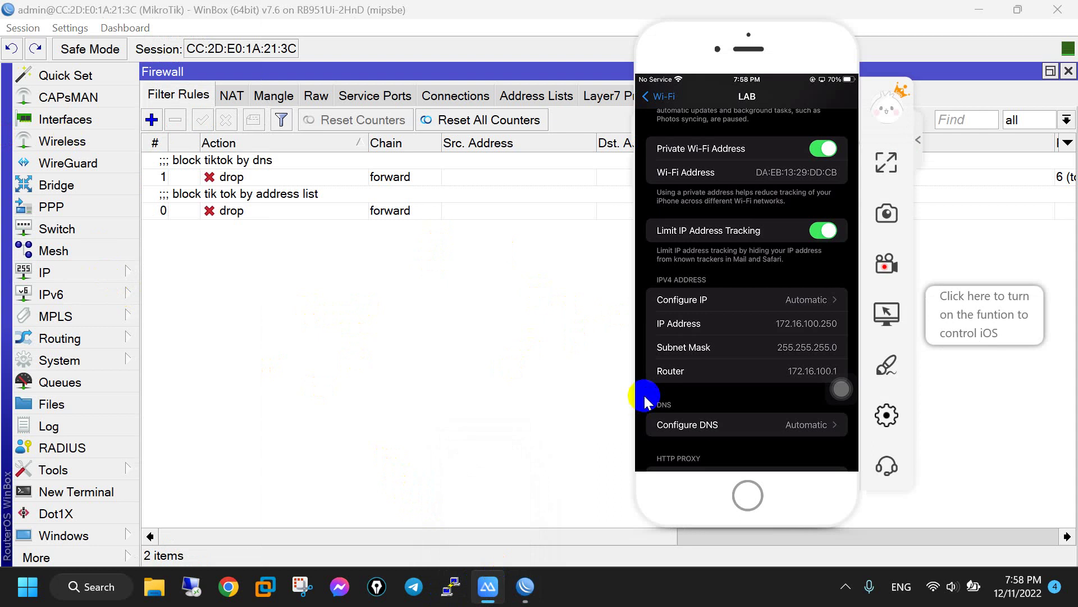
pyautogui.click(424, 342)
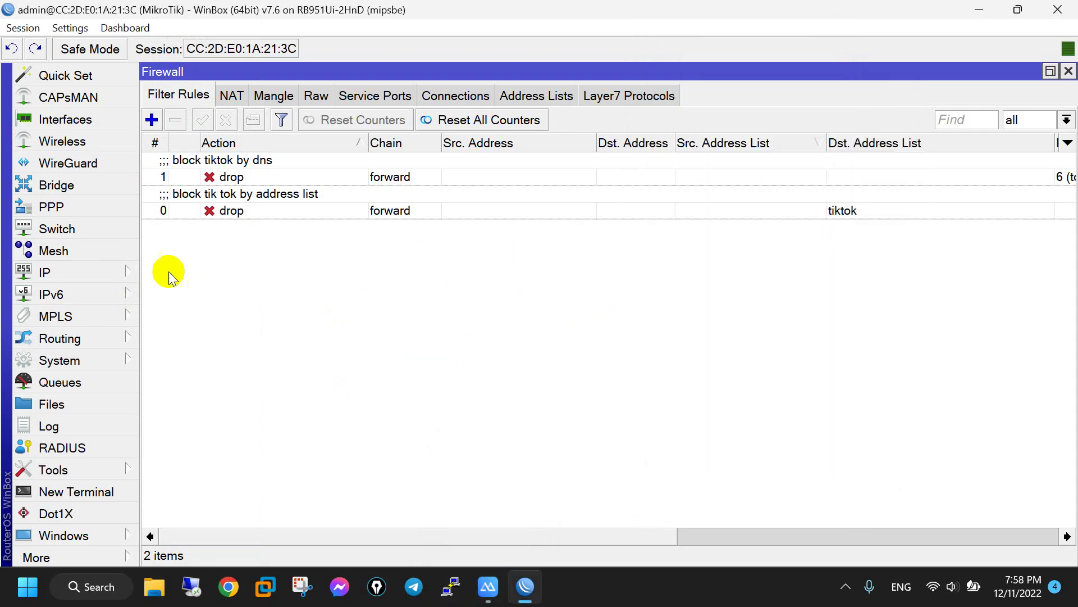
# Make the phone's DHCP server lease for 172.16.100.250 static
pyautogui.click(82, 278)
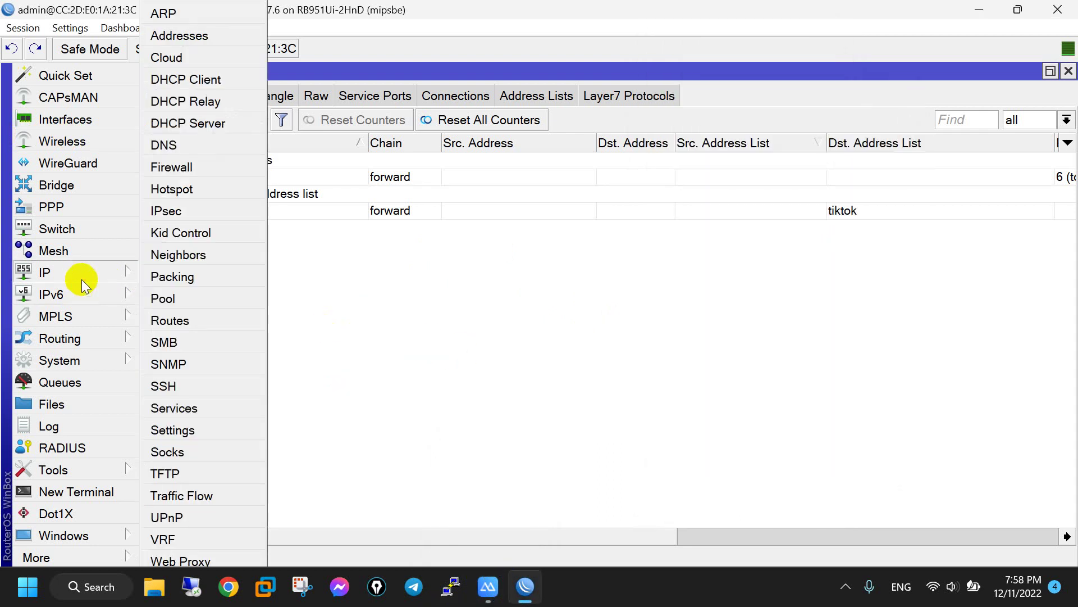
pyautogui.click(189, 125)
pyautogui.click(336, 244)
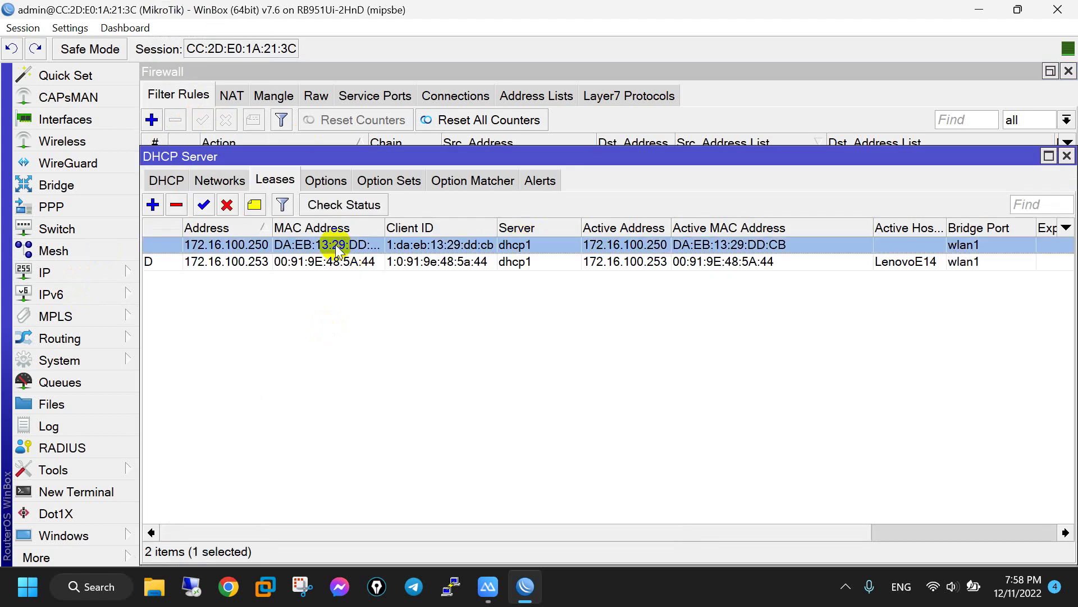
pyautogui.rightClick(255, 245)
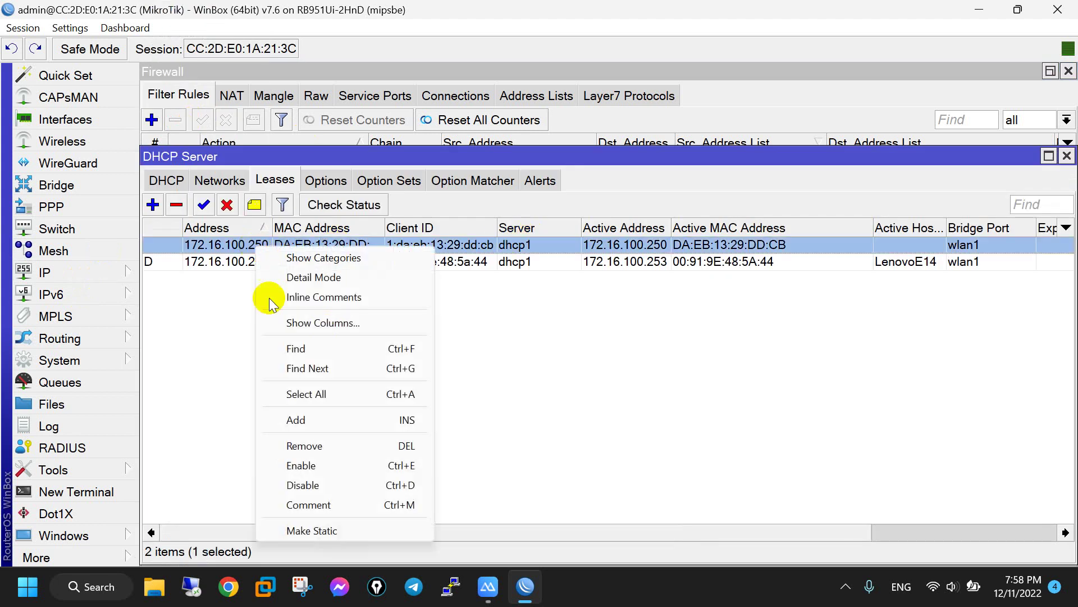
pyautogui.click(307, 528)
# Add the comment "iphone" to the 172.16.100.250 lease
pyautogui.click(254, 206)
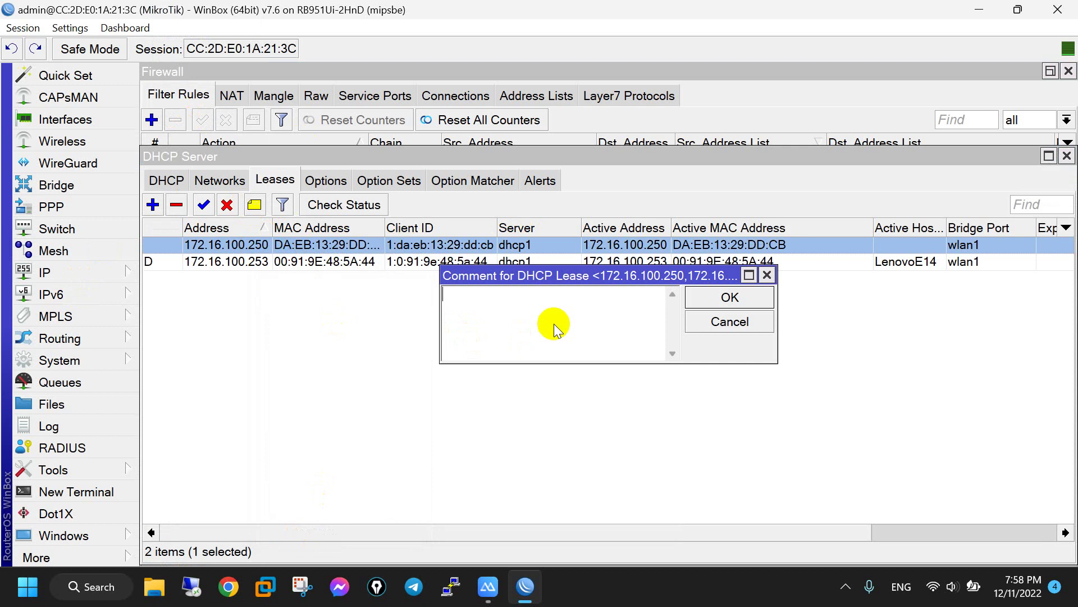
pyautogui.write('iphone')
pyautogui.click(756, 293)
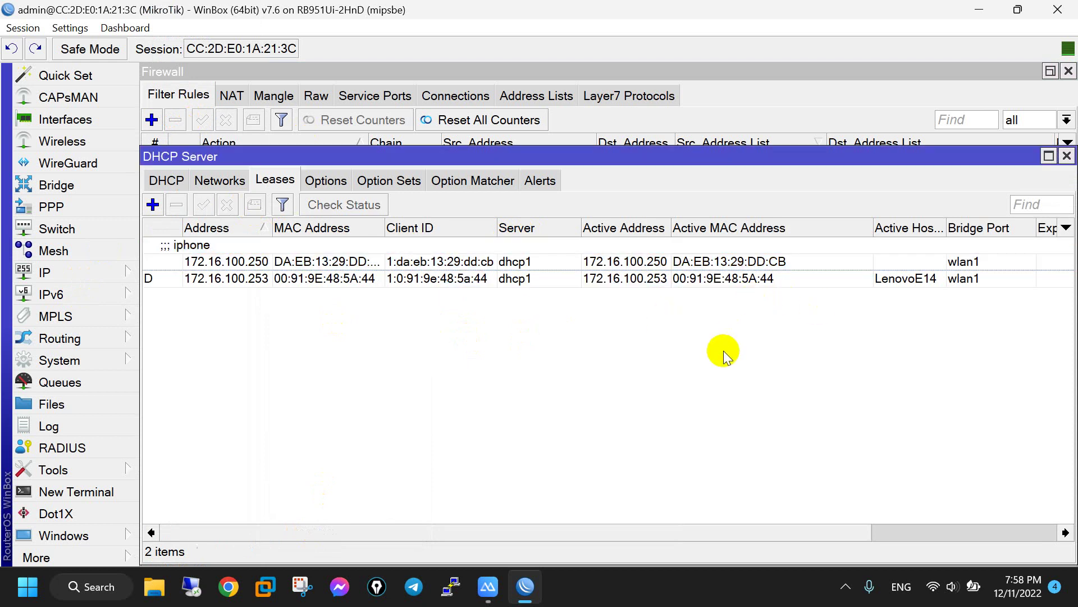
# Widen the Address column of the leases list, view the DHCP server entry and close the DHCP Server window
pyautogui.click(558, 257)
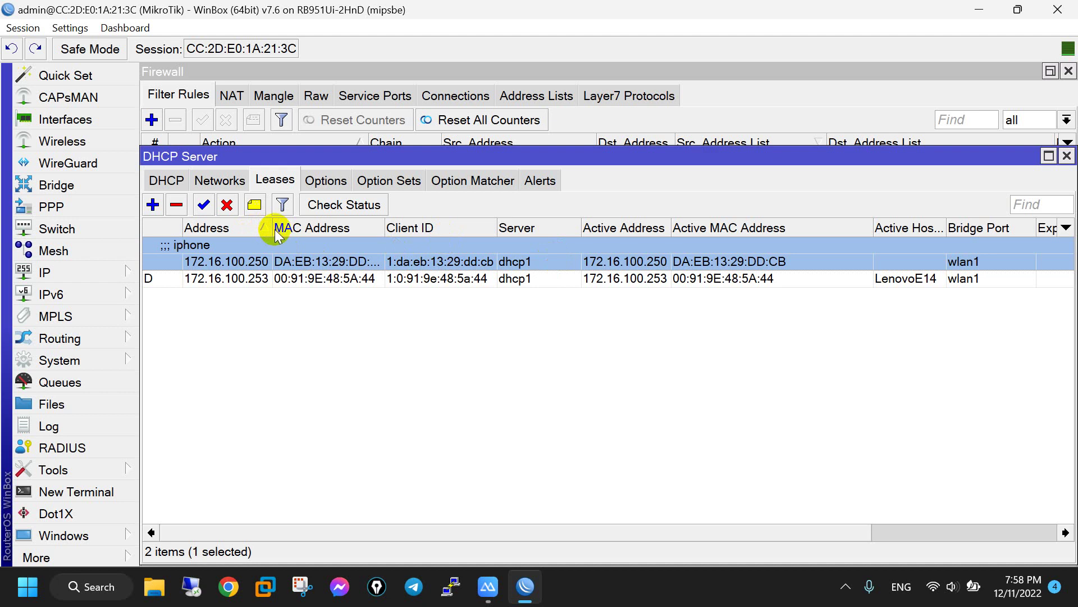
pyautogui.moveTo(272, 228); pyautogui.dragTo(331, 231)
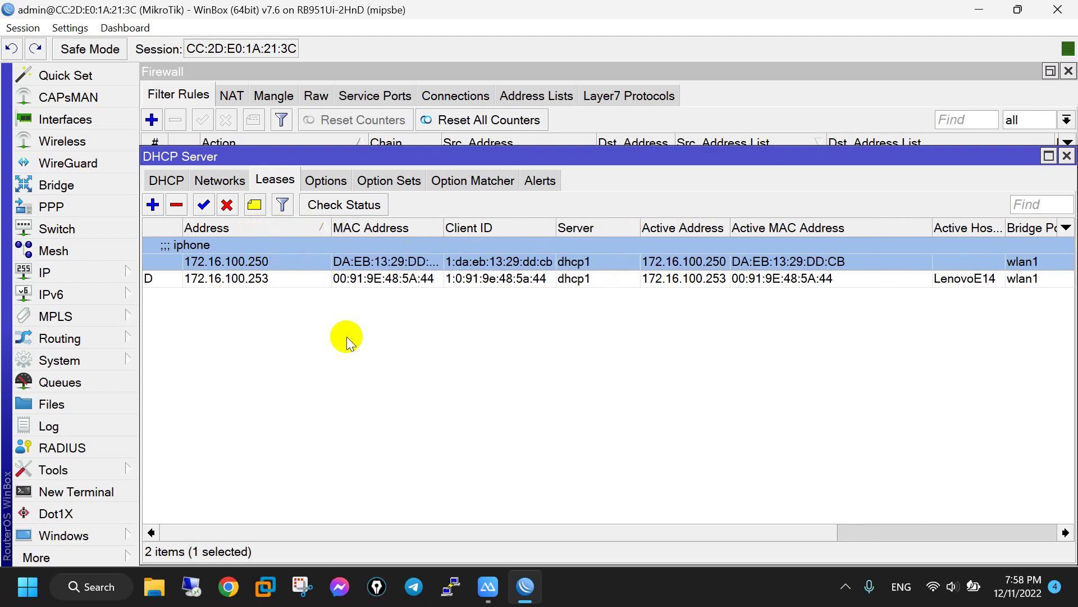
pyautogui.click(166, 181)
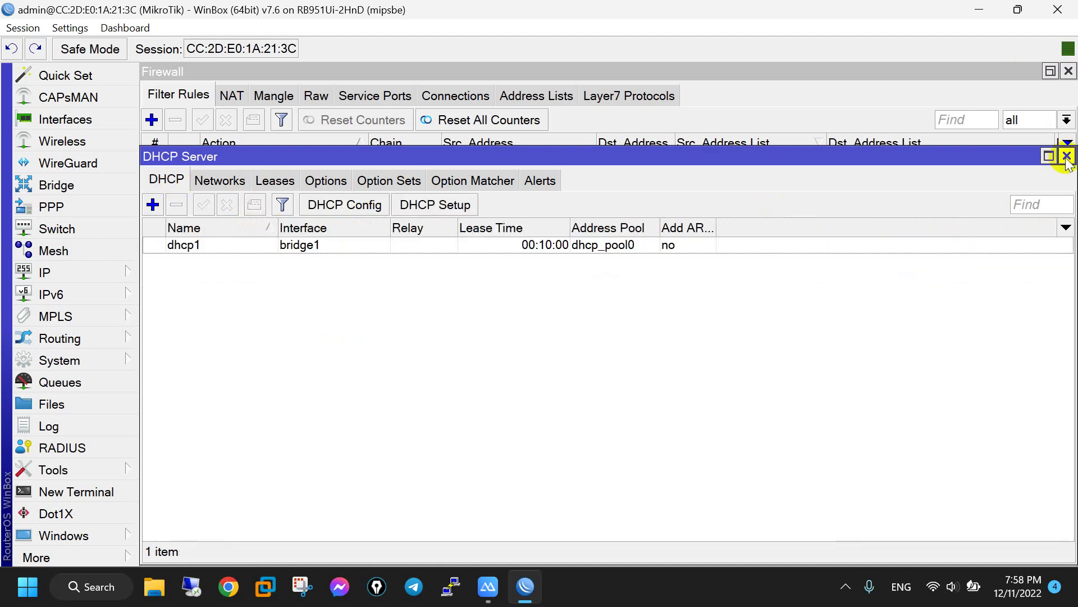
pyautogui.click(1066, 157)
# Add a firewall address list entry named vip with the address 172.16.100.250
pyautogui.click(551, 97)
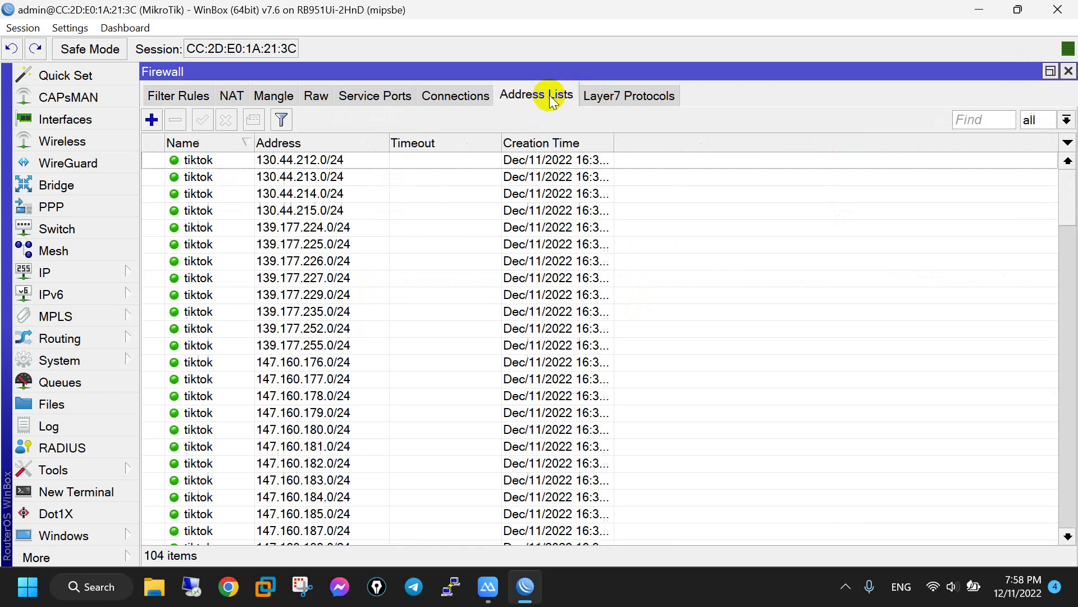
pyautogui.click(152, 120)
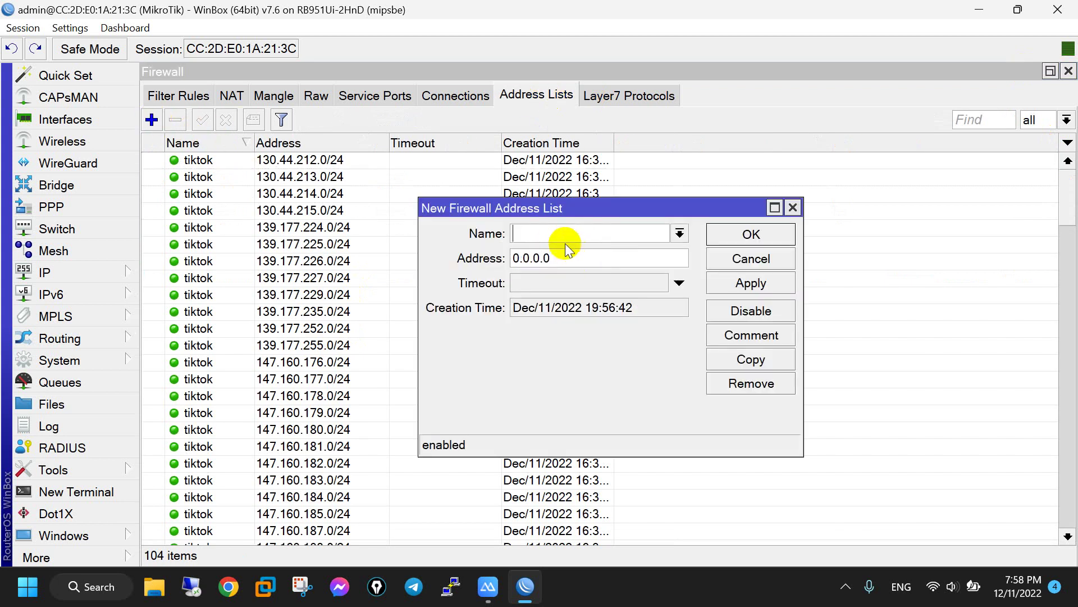
pyautogui.click(562, 231)
pyautogui.write('vip')
pyautogui.moveTo(573, 258); pyautogui.dragTo(478, 258)
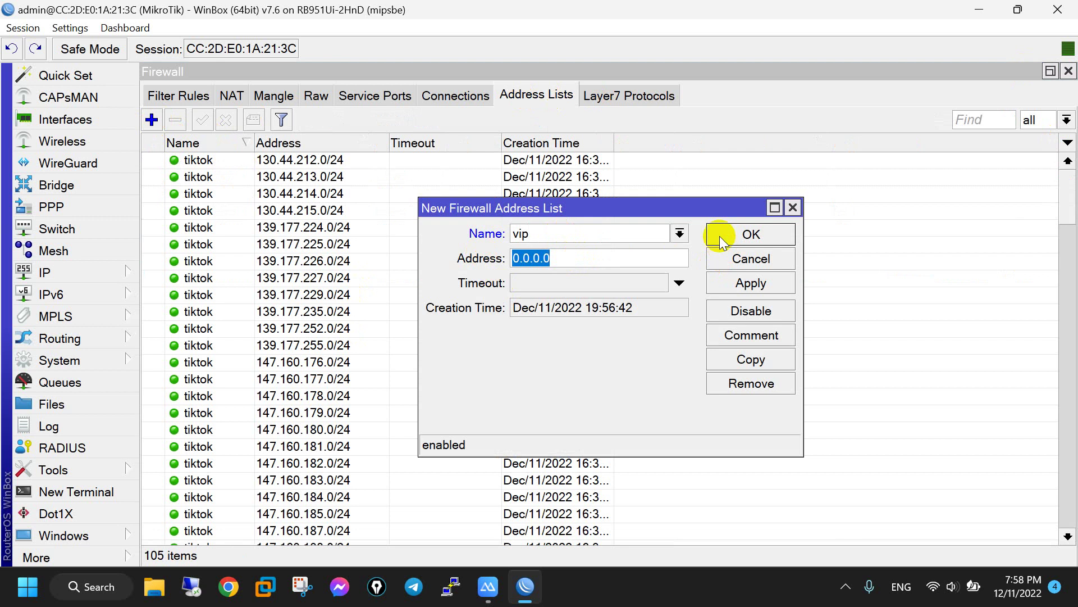
pyautogui.write('172.16')
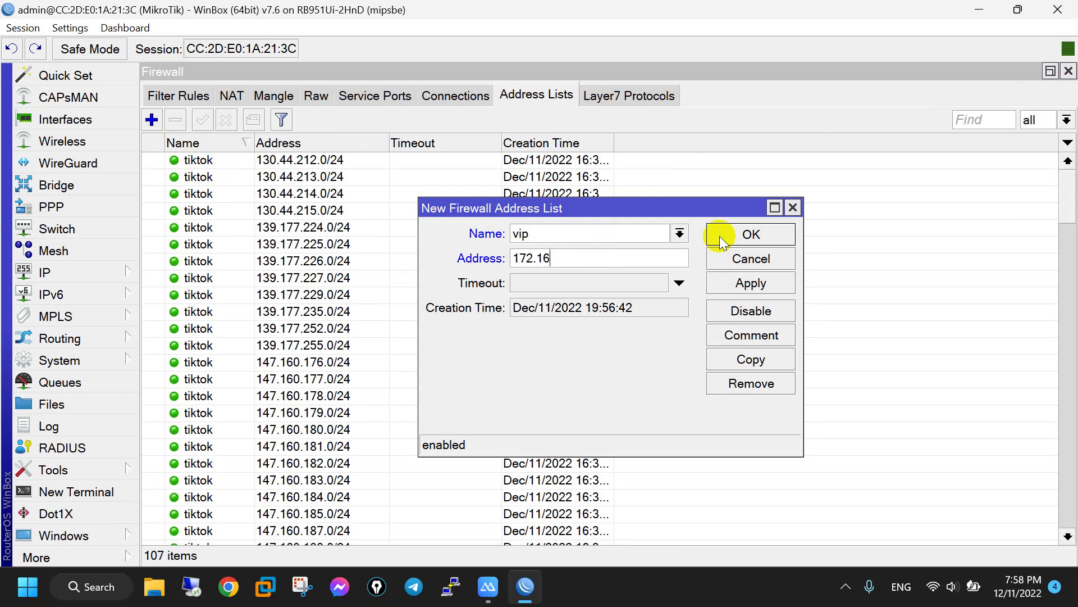
pyautogui.write('.100.250')
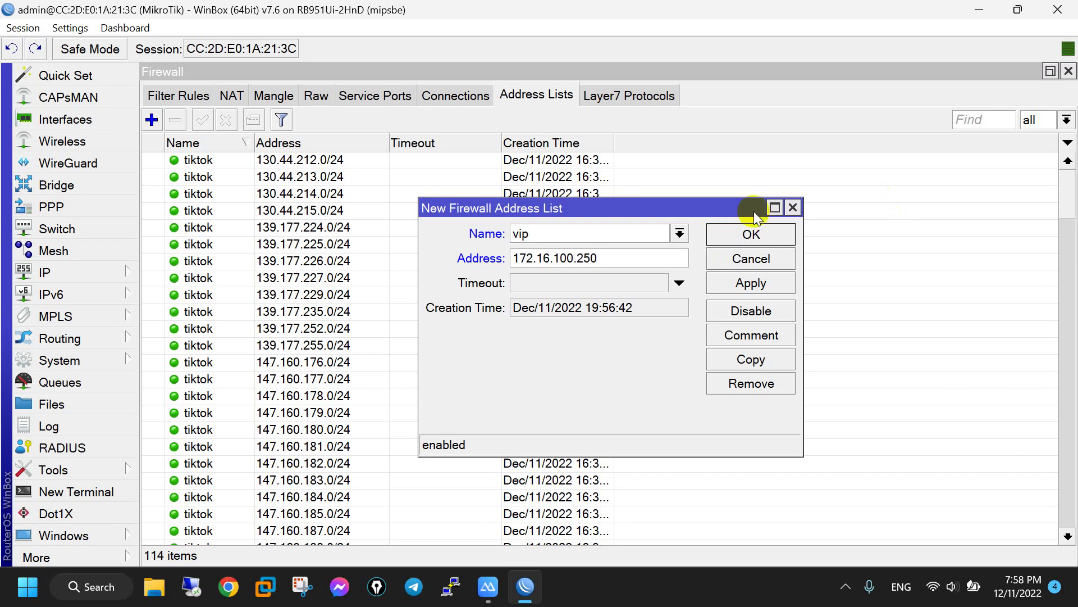
pyautogui.click(731, 233)
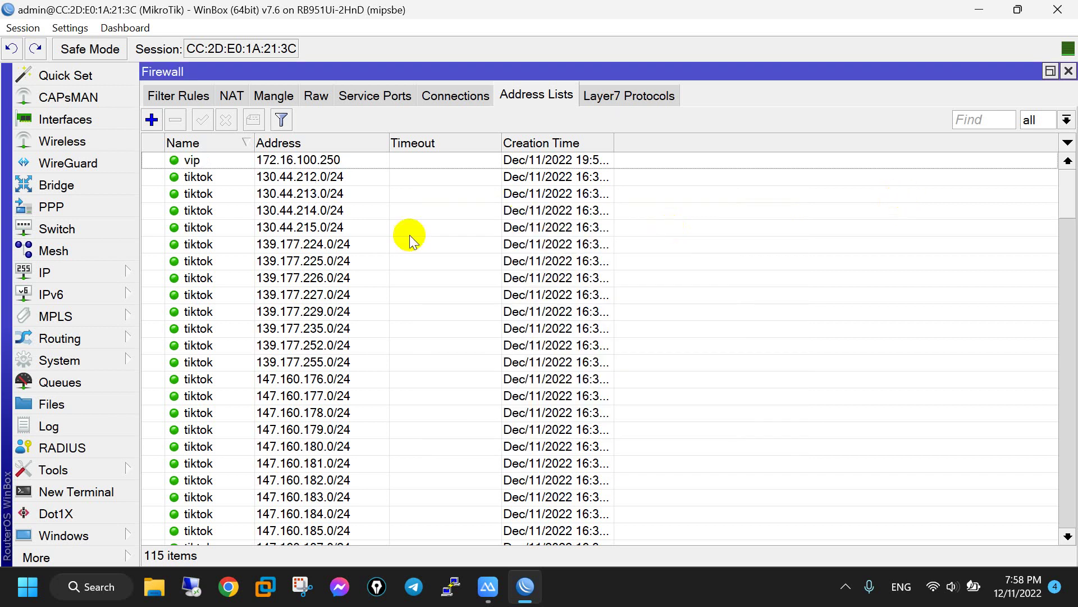
pyautogui.doubleClick(345, 160)
pyautogui.click(764, 359)
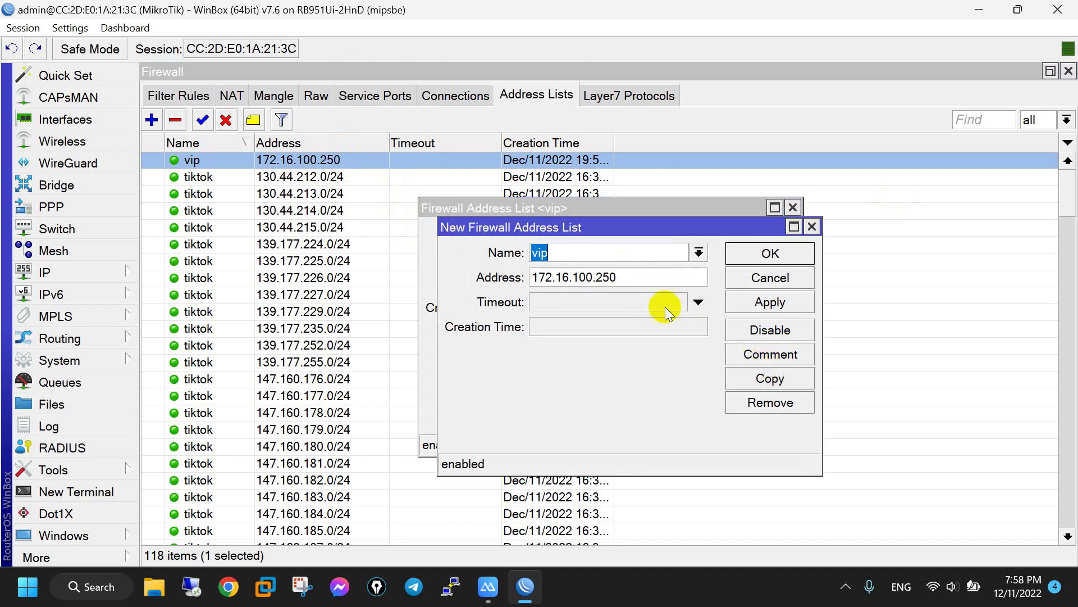
pyautogui.click(631, 280)
pyautogui.click(773, 278)
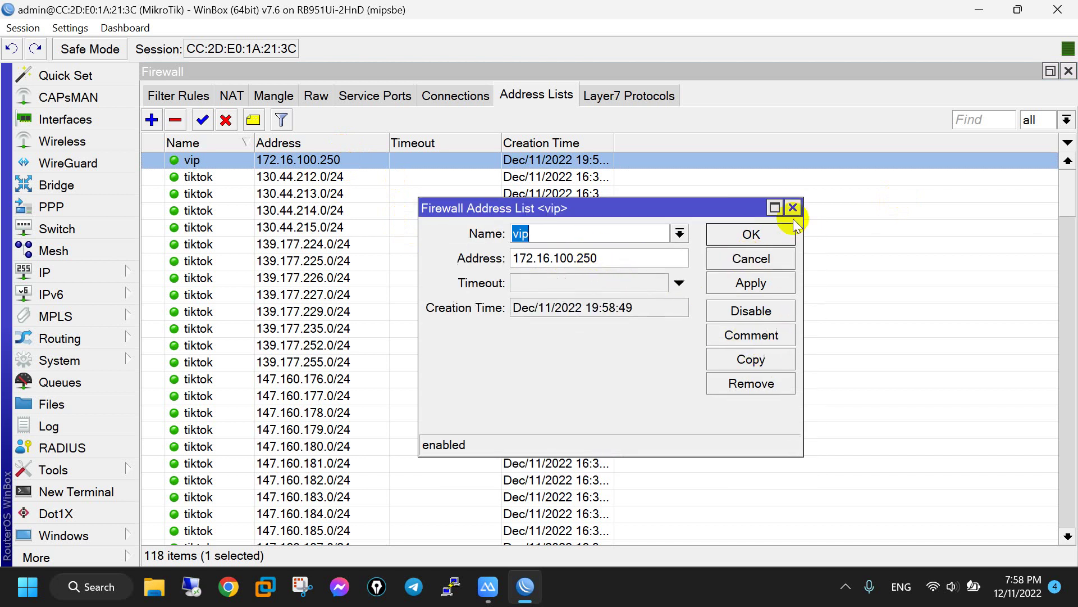
pyautogui.click(792, 207)
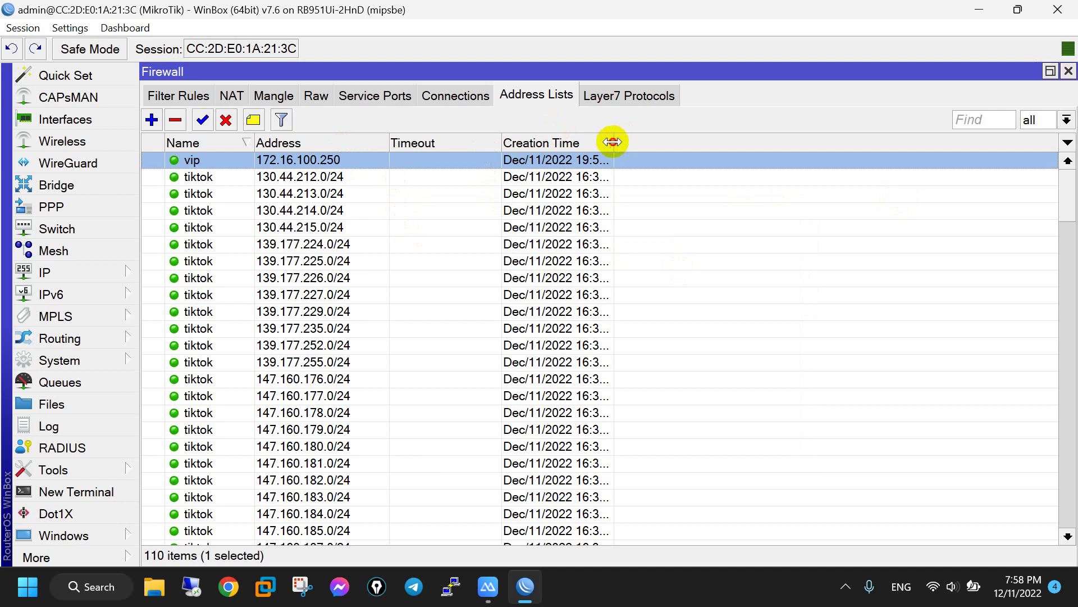
# Widen the Creation Time column of the address list and review the general and action settings of the "block tiktok by dns" filter rule
pyautogui.moveTo(615, 140); pyautogui.dragTo(652, 141)
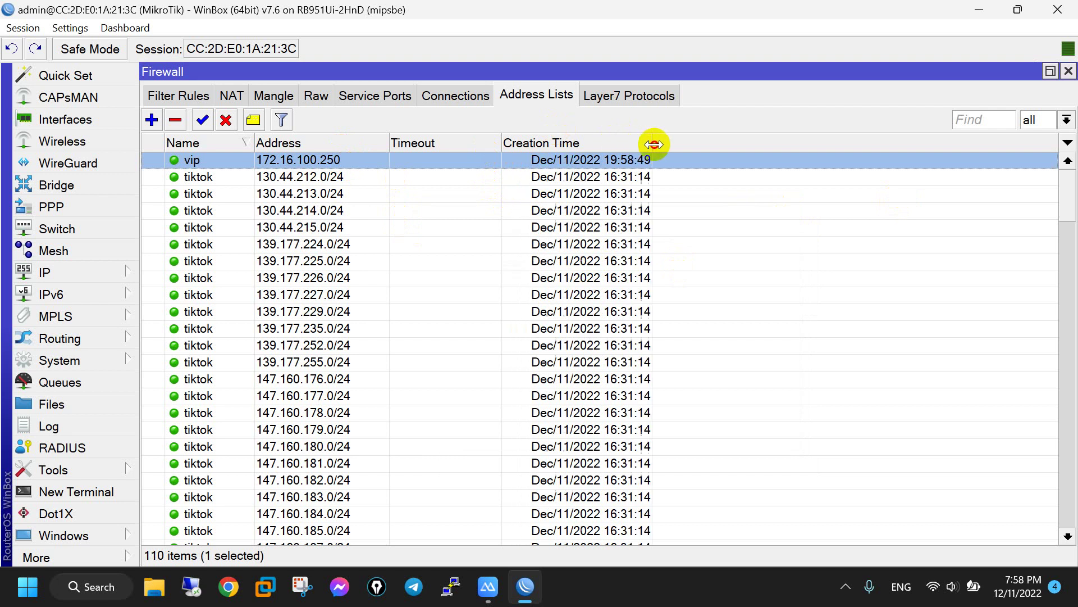
pyautogui.click(203, 95)
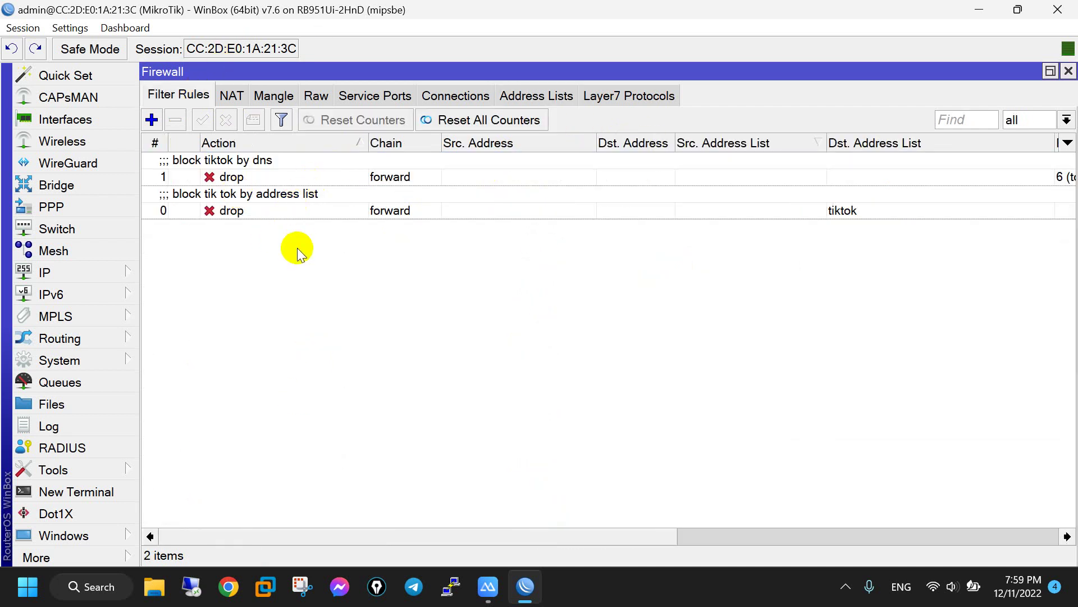
pyautogui.doubleClick(301, 166)
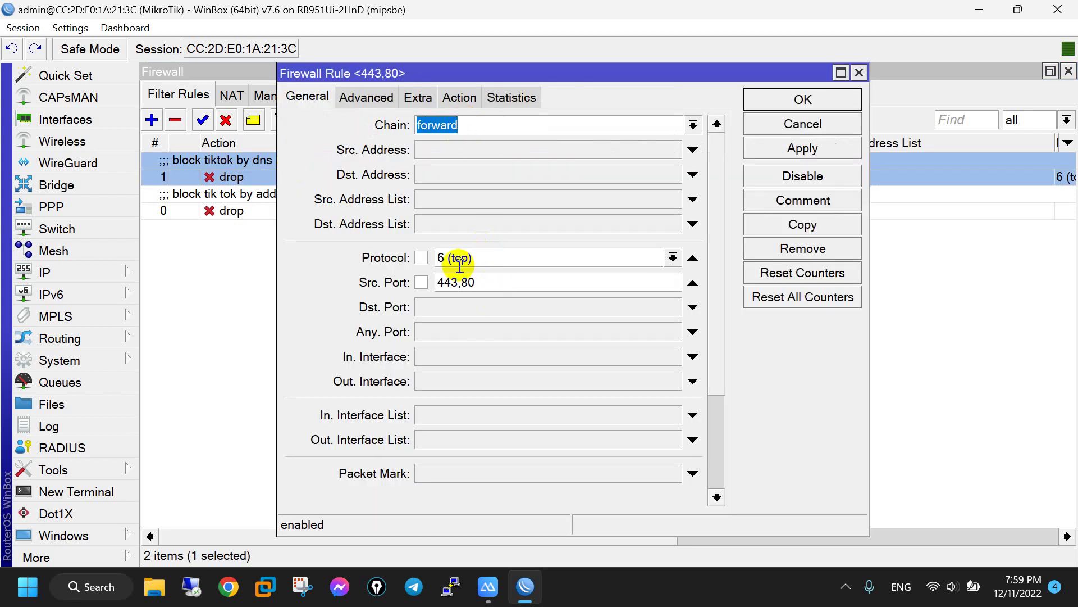
pyautogui.click(480, 282)
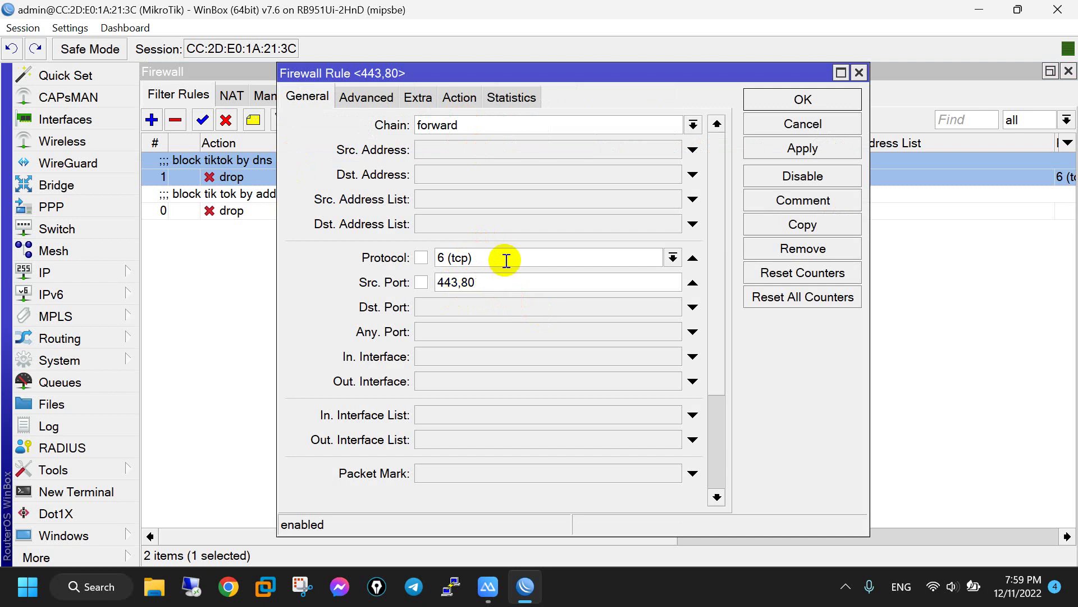
pyautogui.click(459, 125)
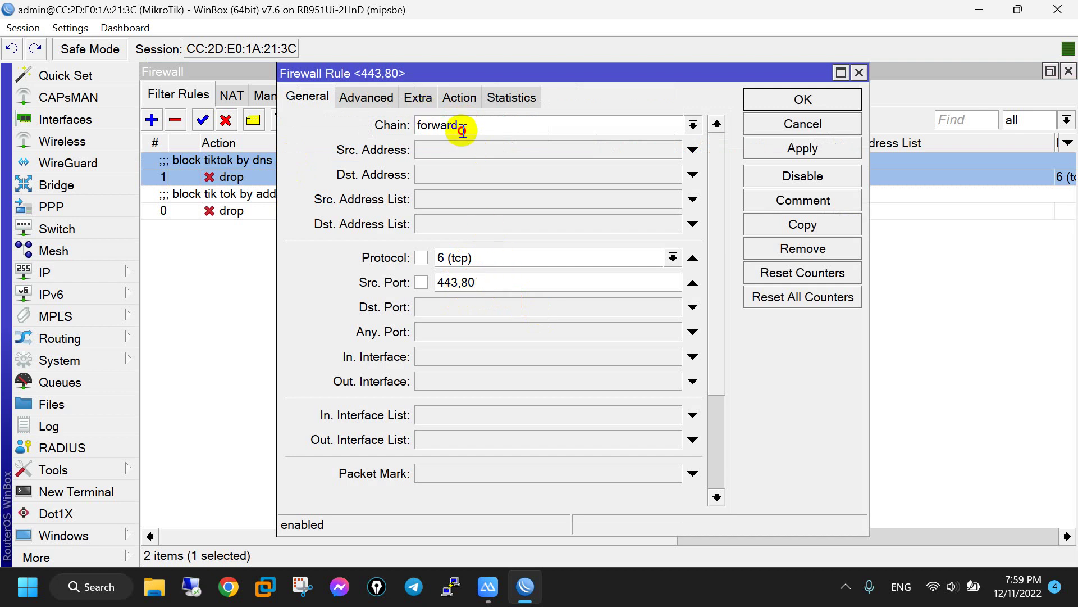
pyautogui.click(461, 99)
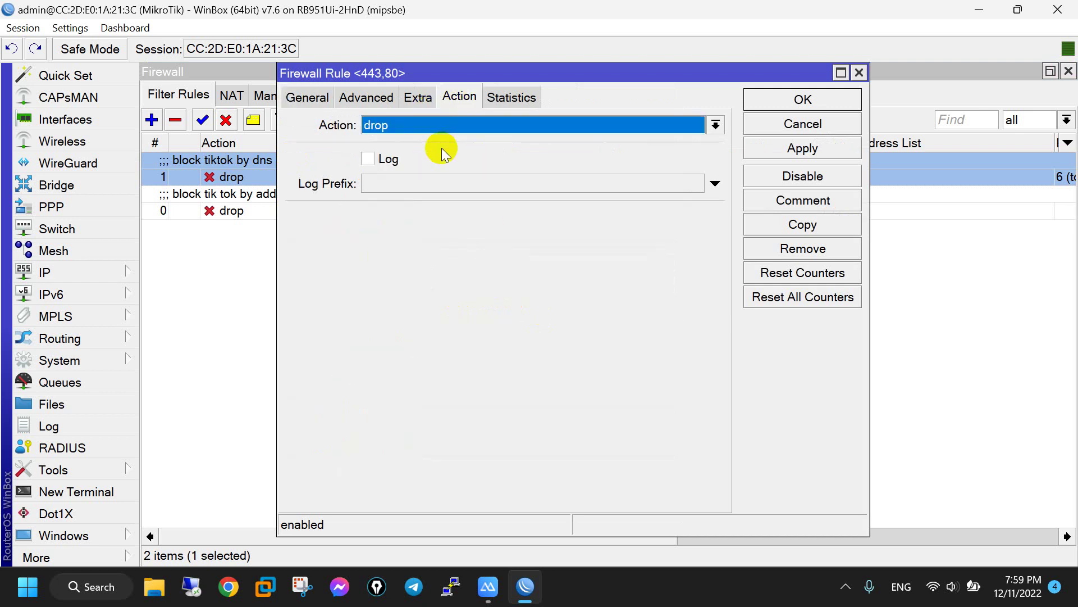
pyautogui.click(289, 95)
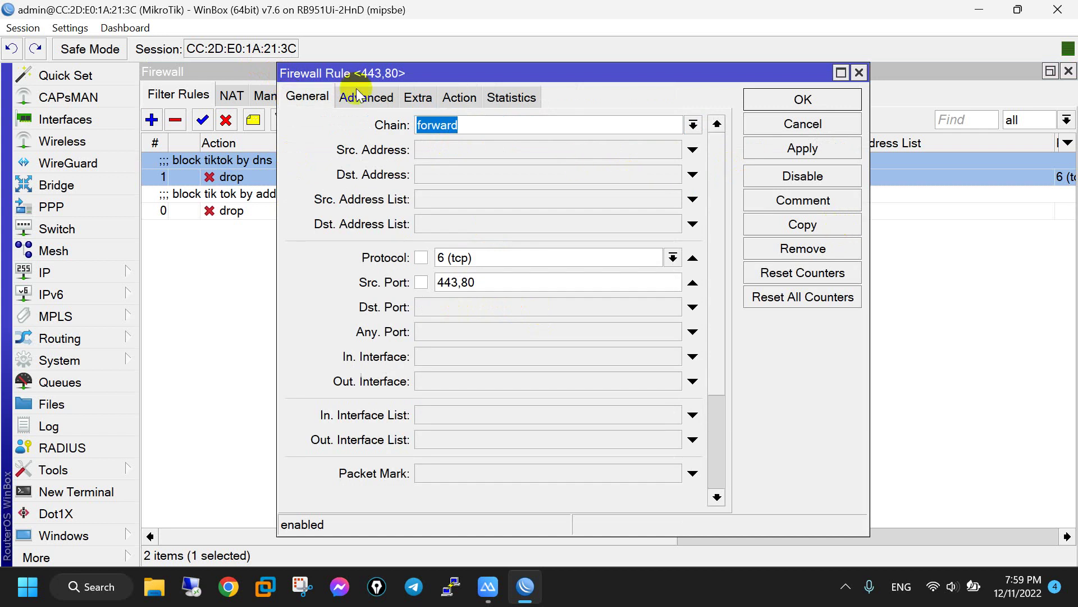
pyautogui.click(457, 106)
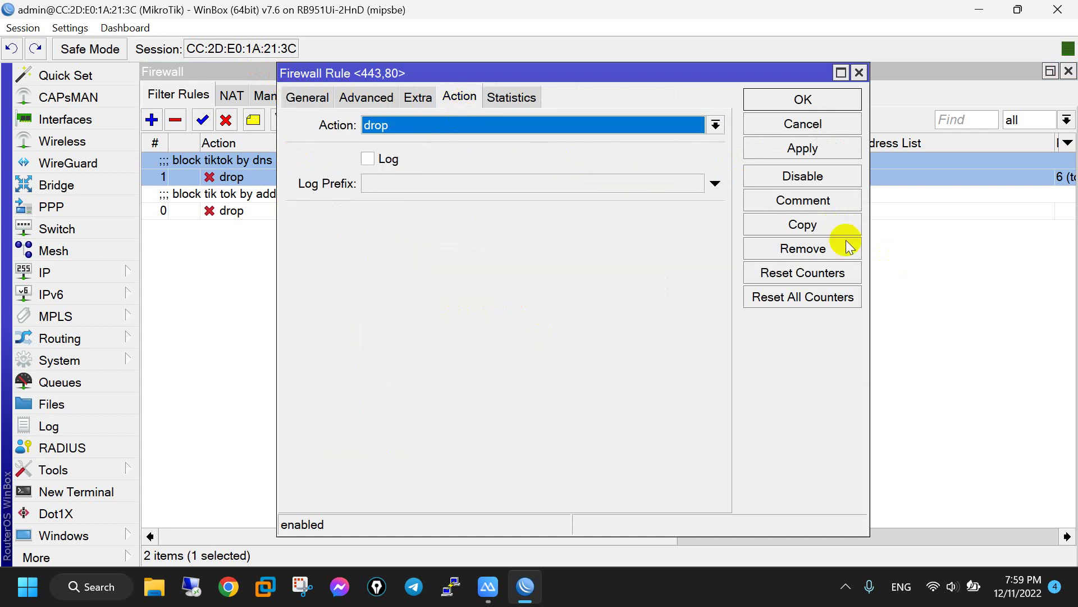
# Copy the "block tiktok by dns" rule with destination address list vip and action accept, save the copy and close the original rule
pyautogui.click(802, 225)
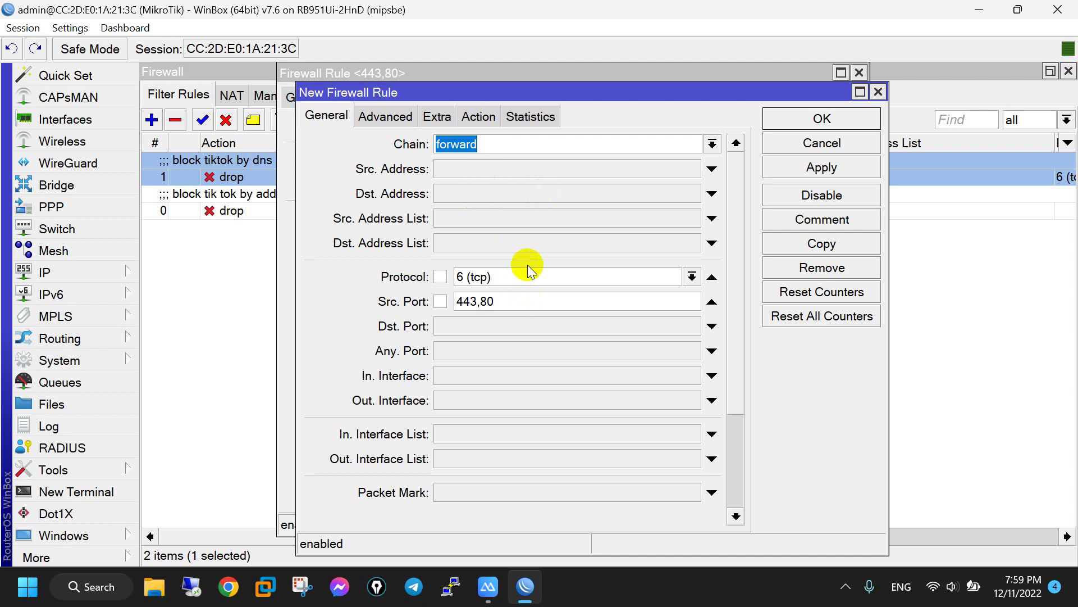
pyautogui.click(521, 248)
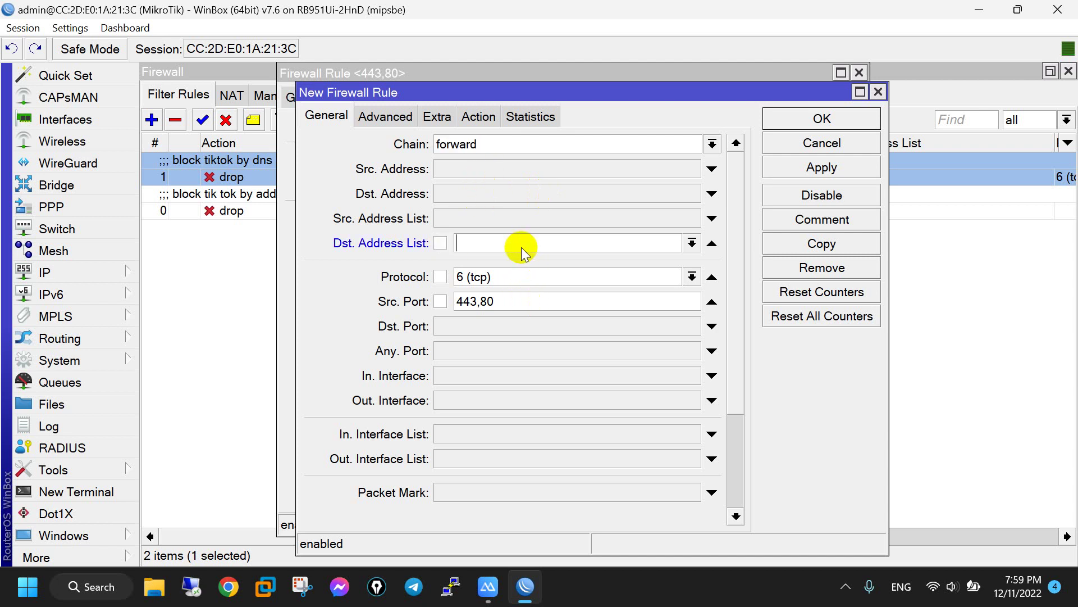
pyautogui.click(687, 244)
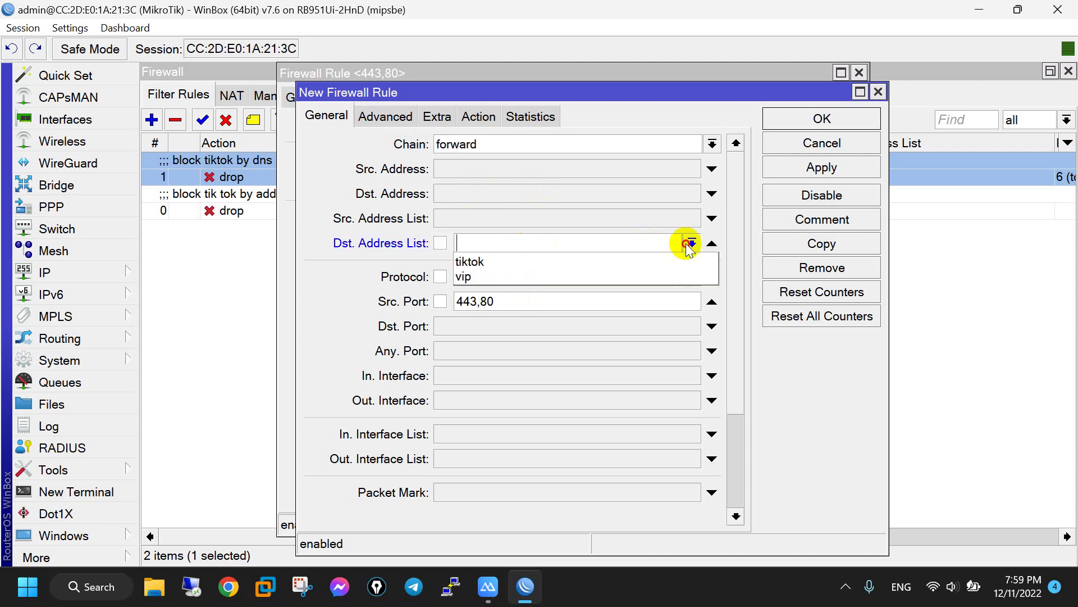
pyautogui.click(573, 274)
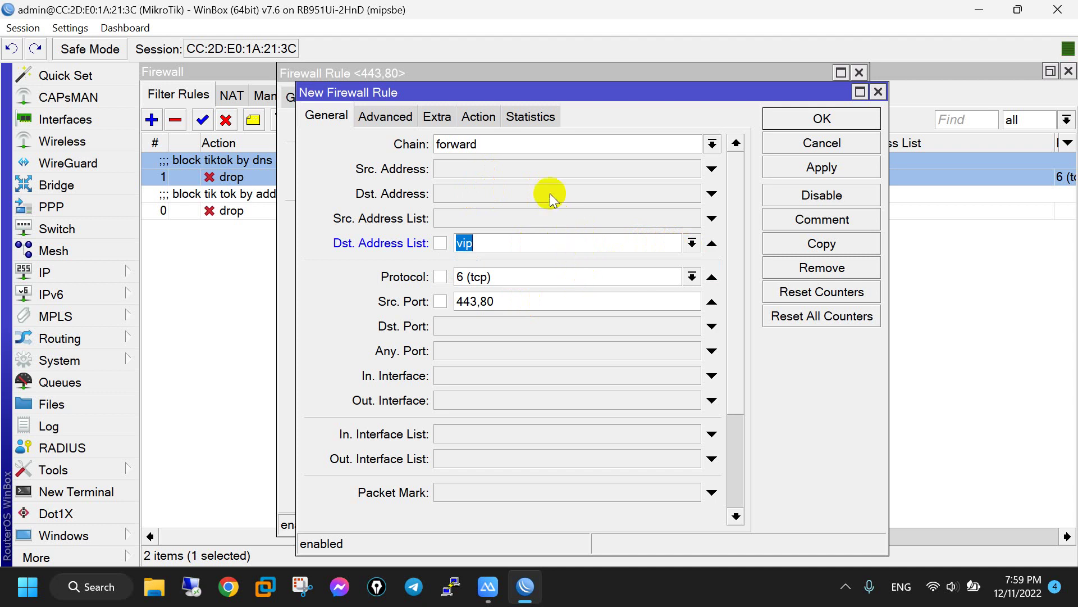
pyautogui.click(476, 119)
pyautogui.click(455, 142)
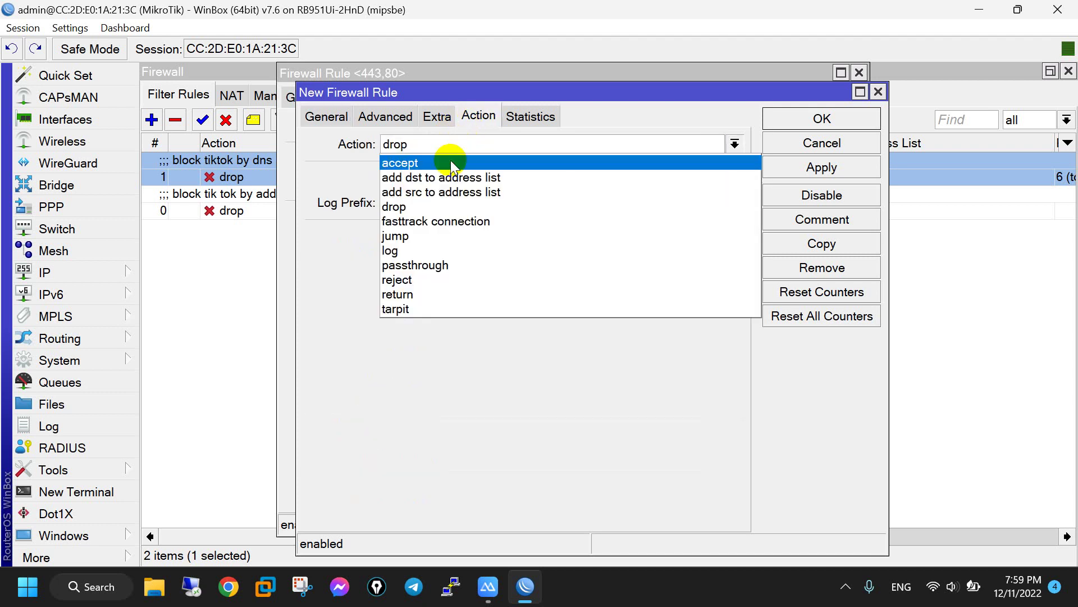
pyautogui.click(451, 160)
pyautogui.click(825, 118)
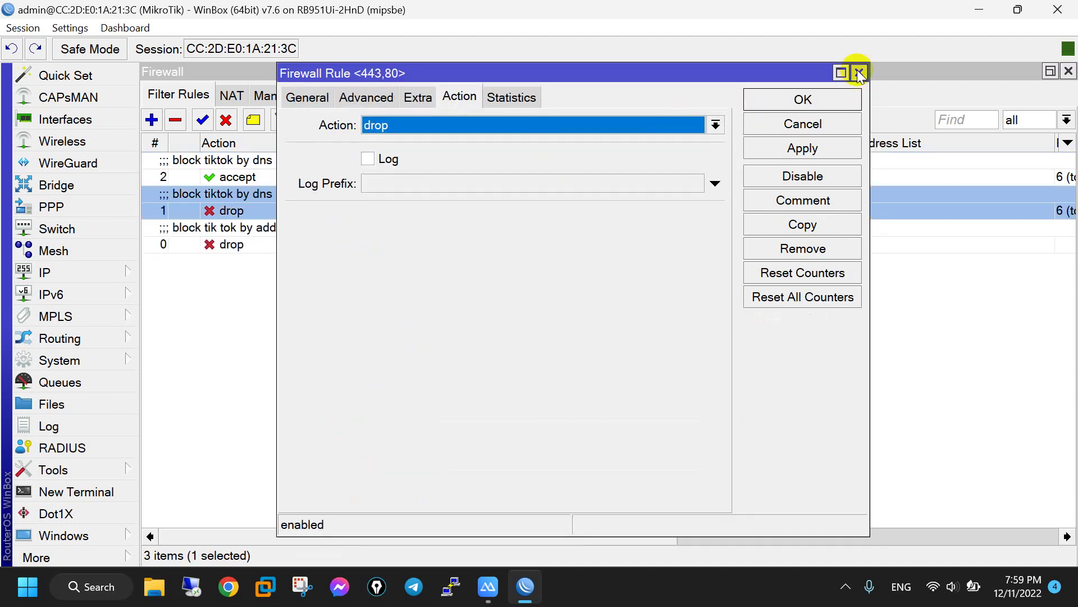
pyautogui.click(859, 73)
pyautogui.click(606, 396)
# Change the comment of the accept rule to "allow vip tiktok by dns" and check the rule's action
pyautogui.click(279, 197)
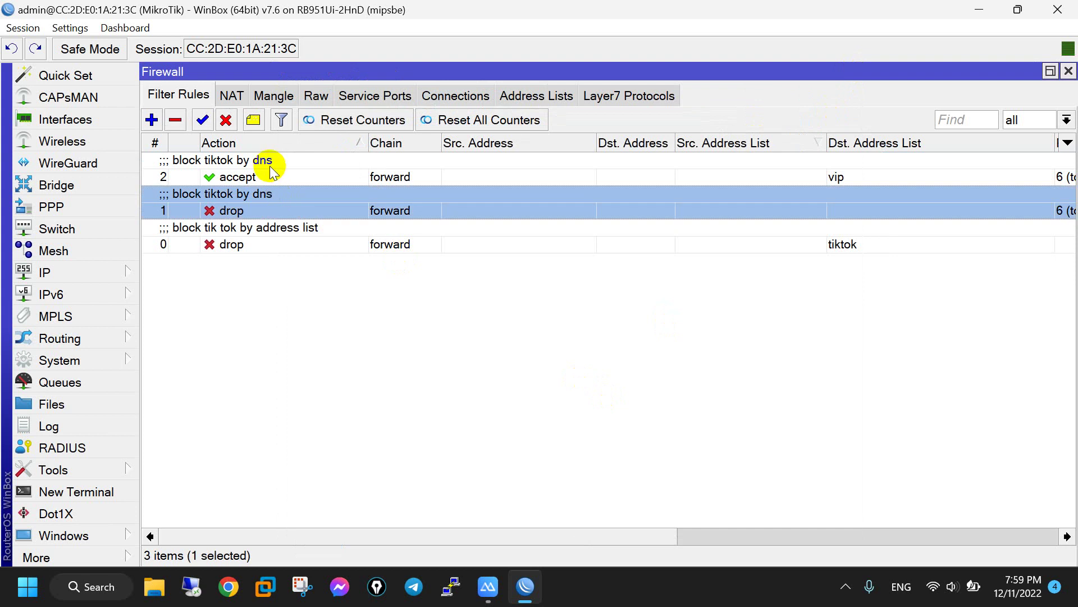
pyautogui.click(270, 163)
pyautogui.click(254, 120)
pyautogui.click(475, 295)
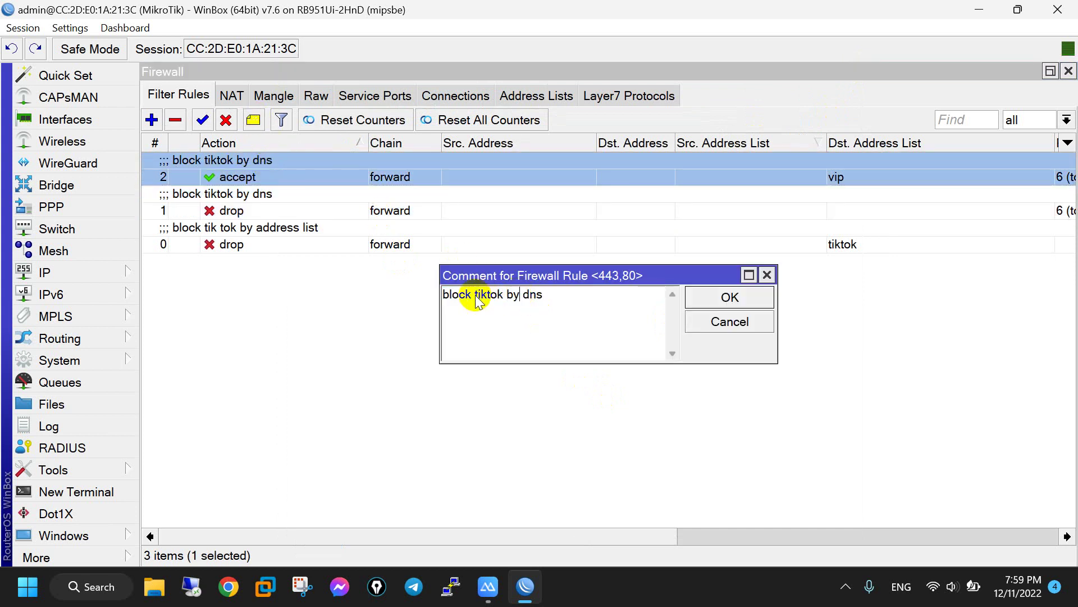
pyautogui.write('all')
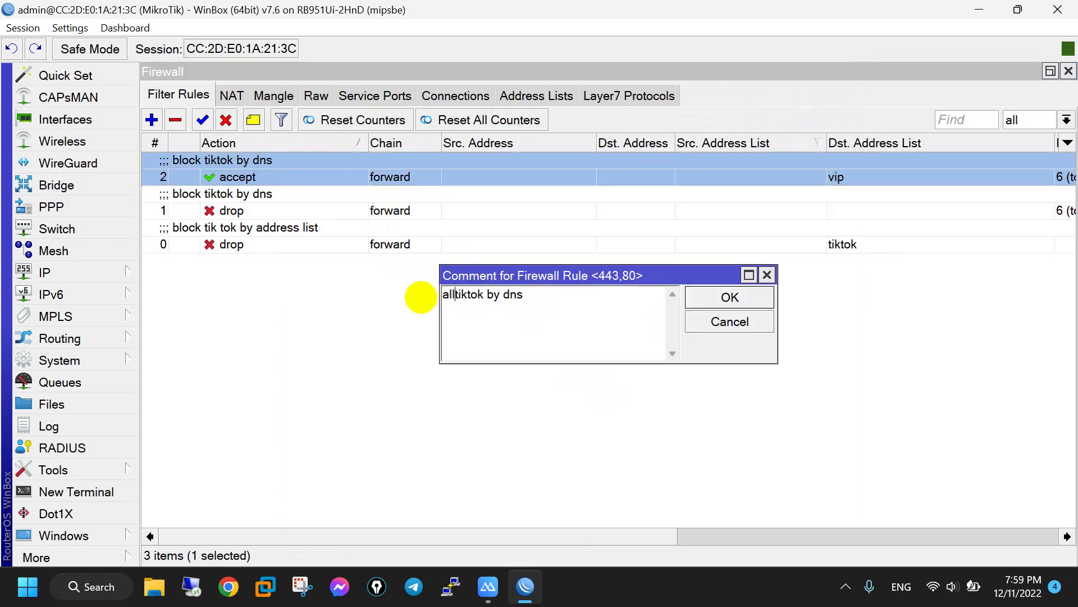
pyautogui.write('ow v')
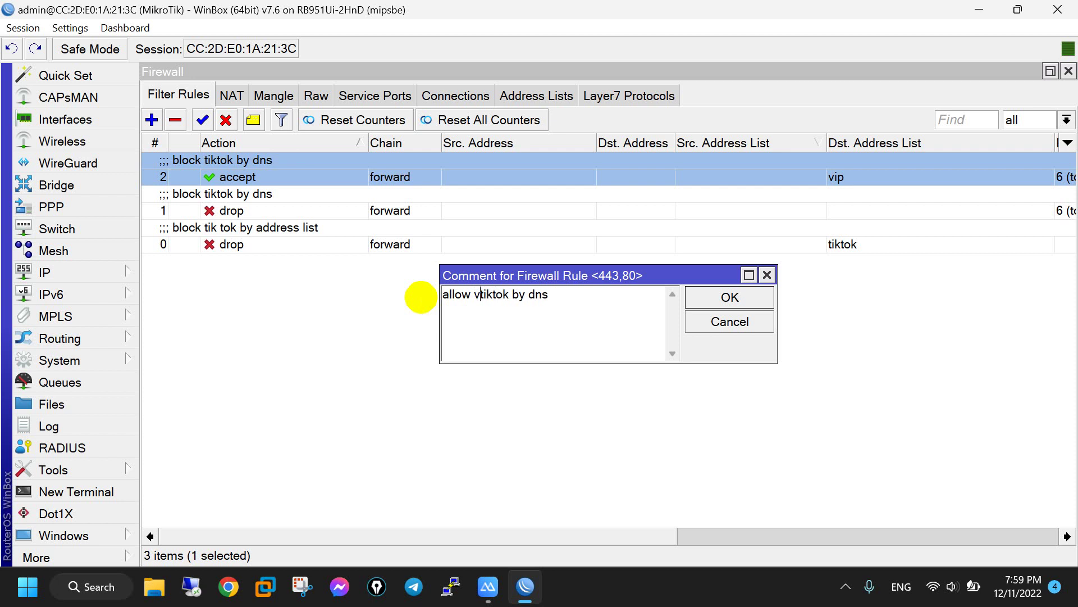
pyautogui.write('ip')
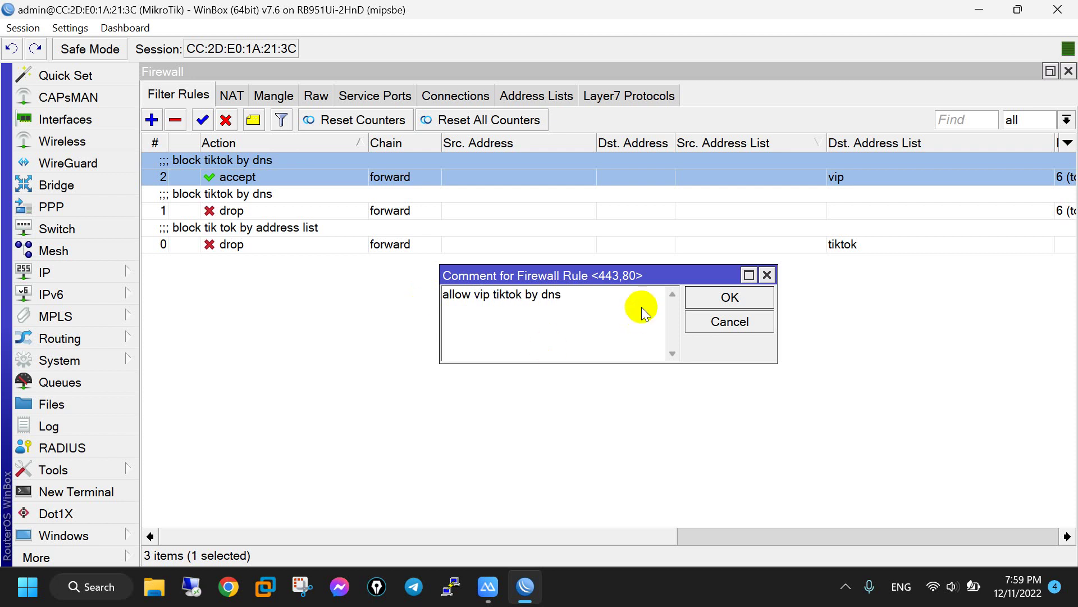
pyautogui.click(719, 297)
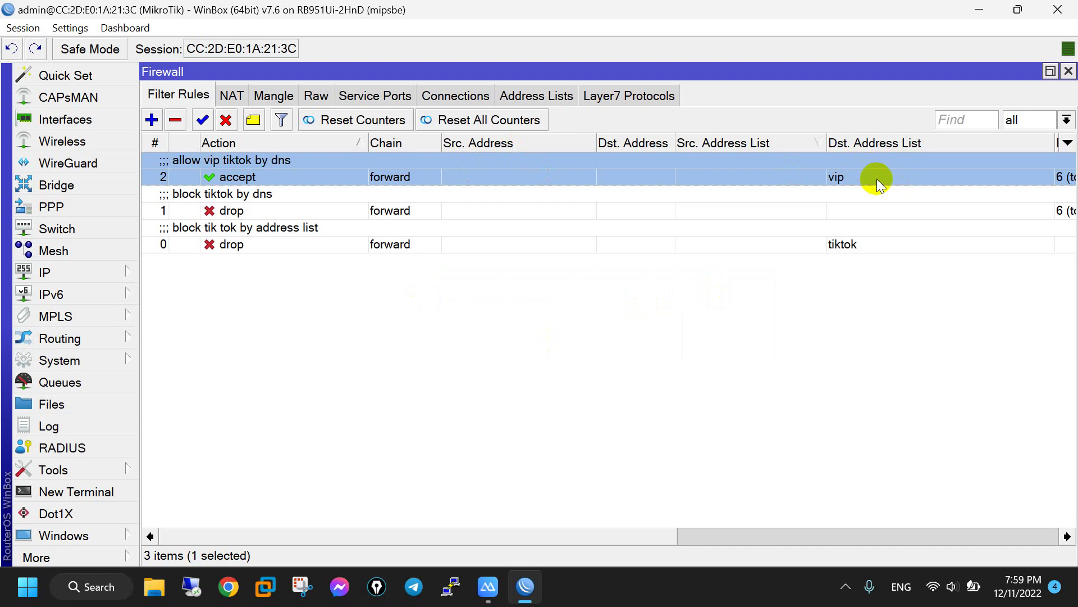
pyautogui.doubleClick(848, 169)
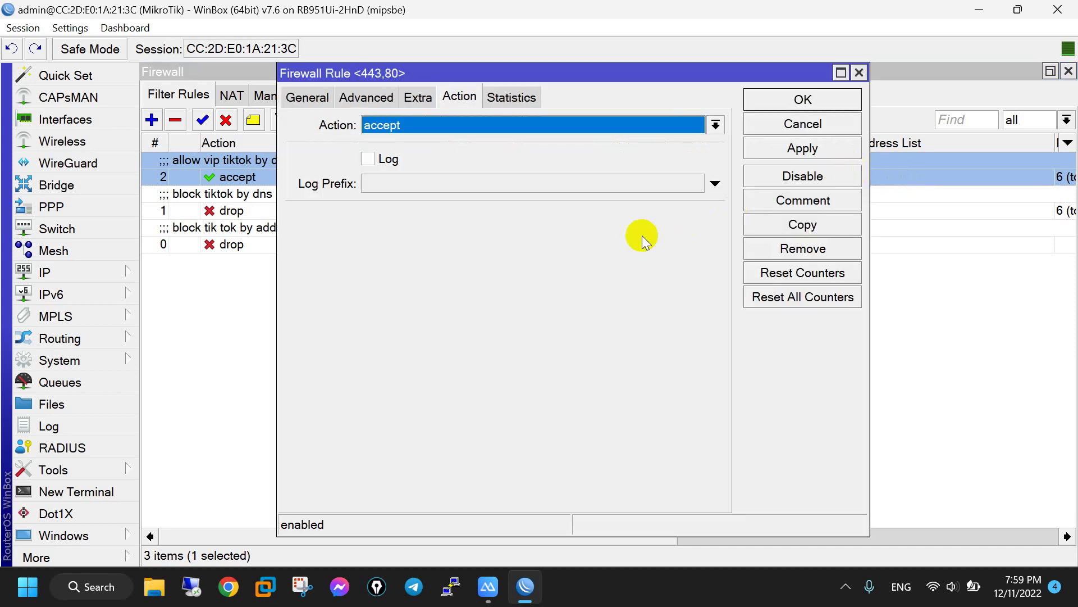
pyautogui.click(803, 99)
# Review the "block tik tok by address list" rule, copy it and set the copy's destination address list to vip
pyautogui.click(260, 232)
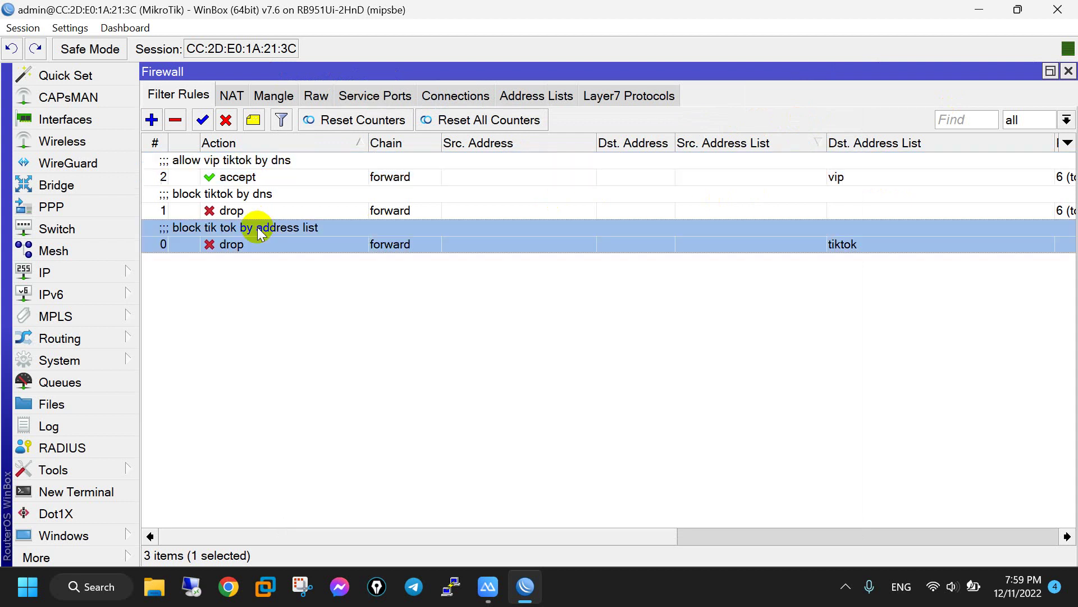
pyautogui.doubleClick(246, 239)
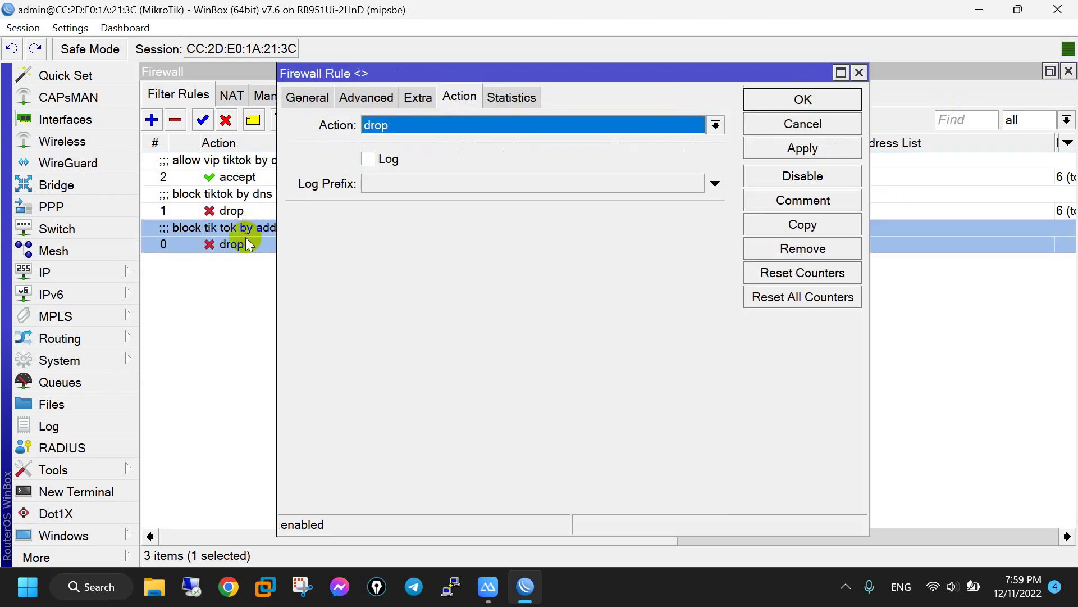
pyautogui.click(314, 98)
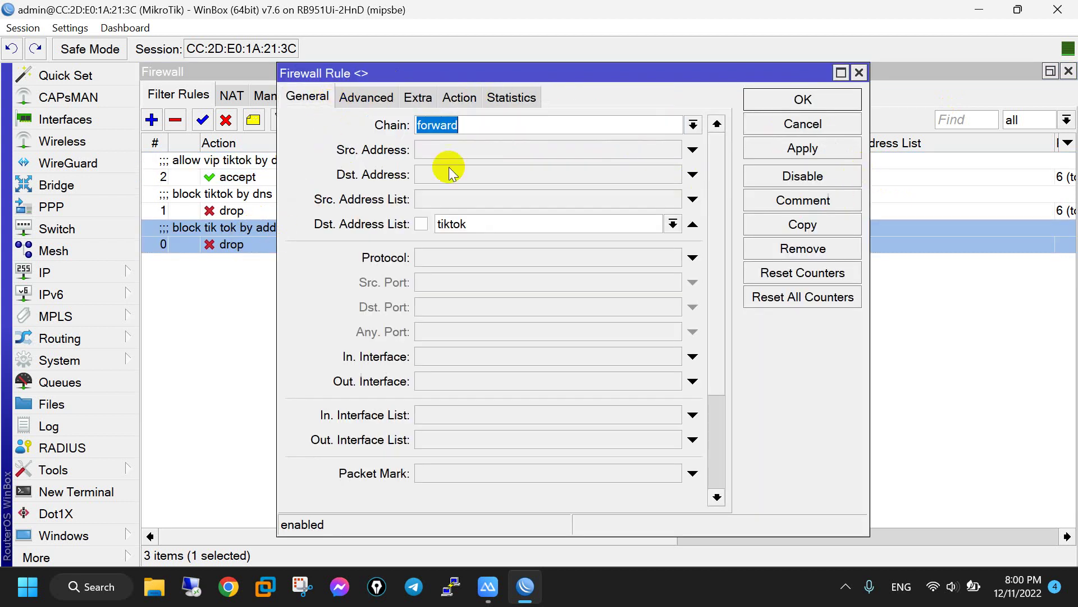
pyautogui.click(486, 125)
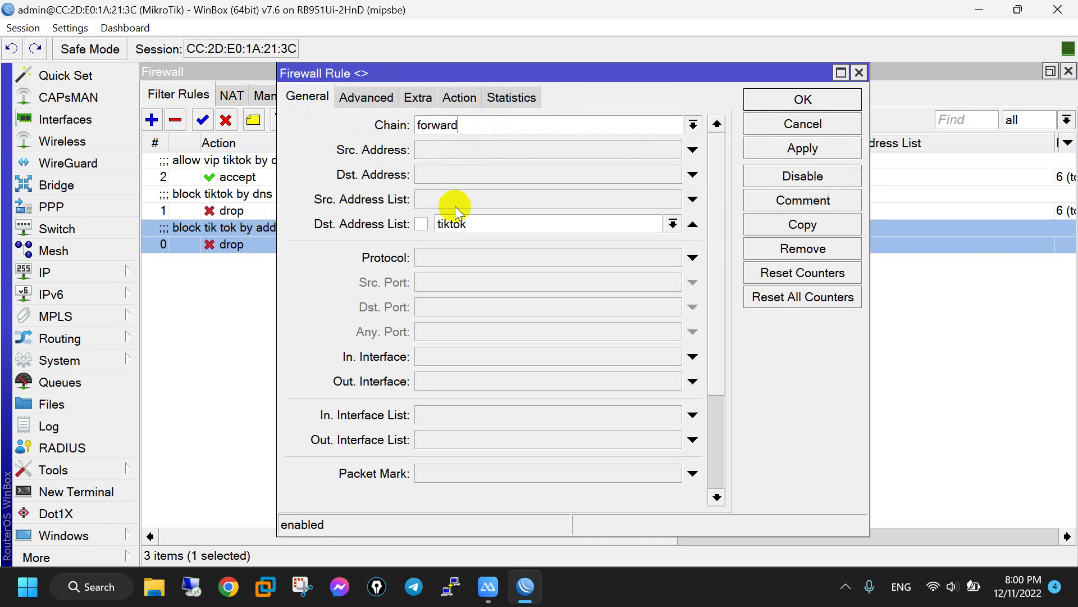
pyautogui.click(459, 98)
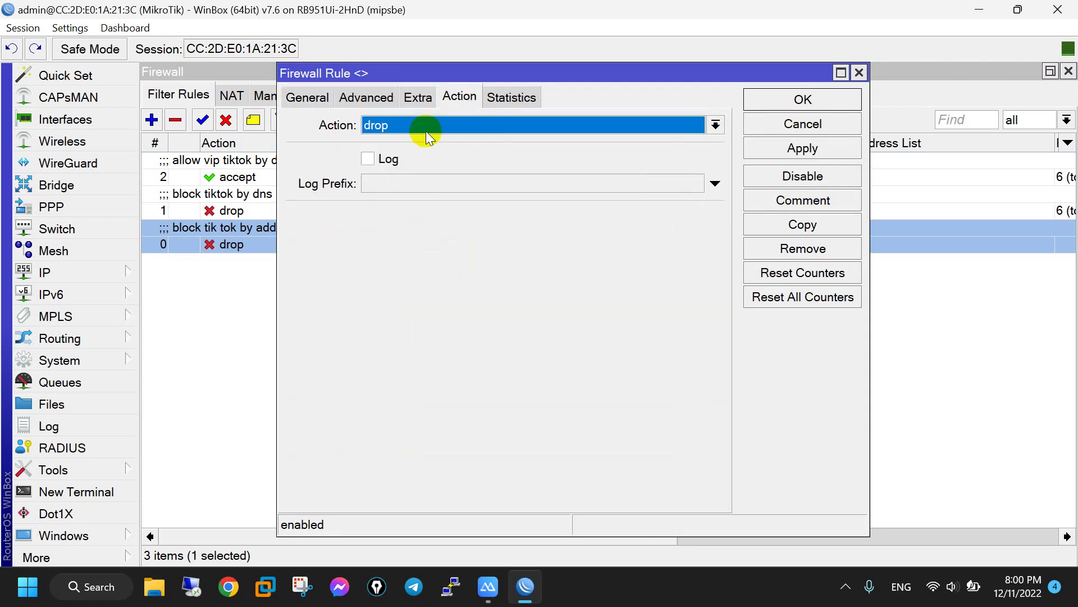
pyautogui.click(801, 224)
pyautogui.click(342, 118)
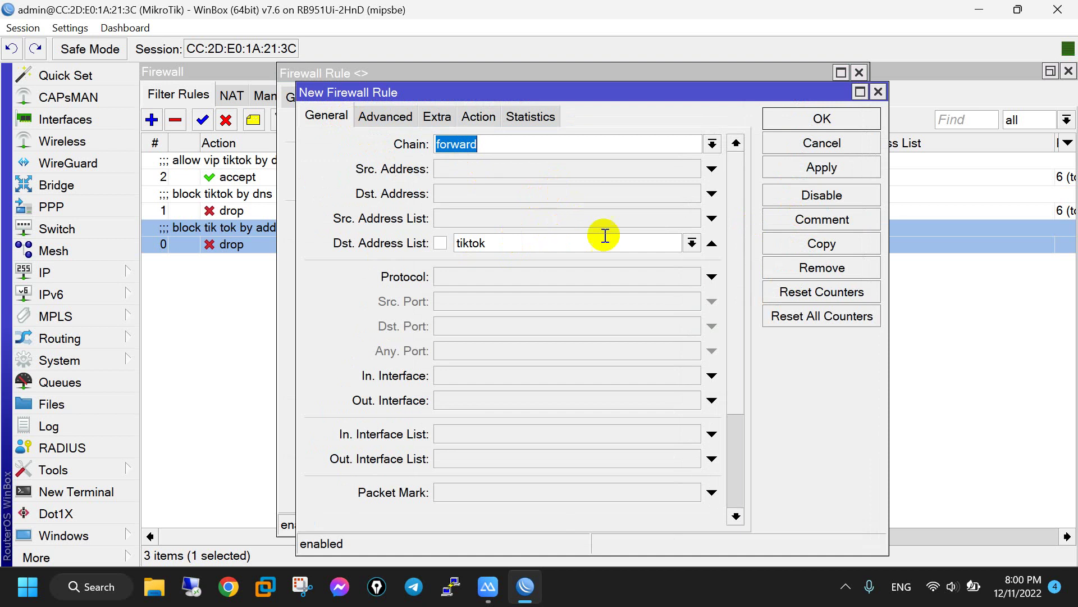
pyautogui.click(692, 241)
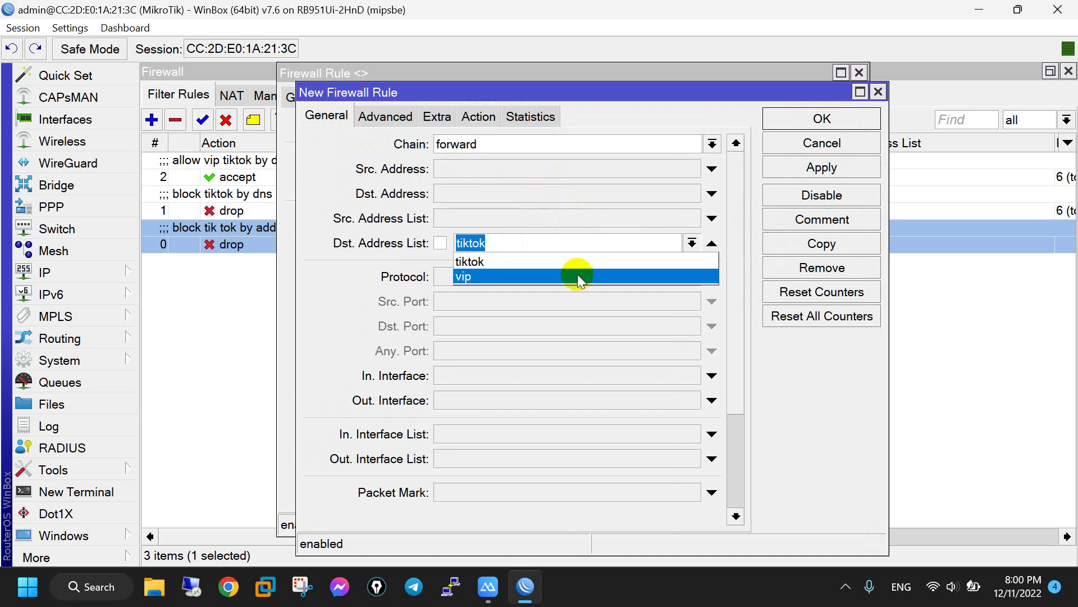
pyautogui.click(577, 277)
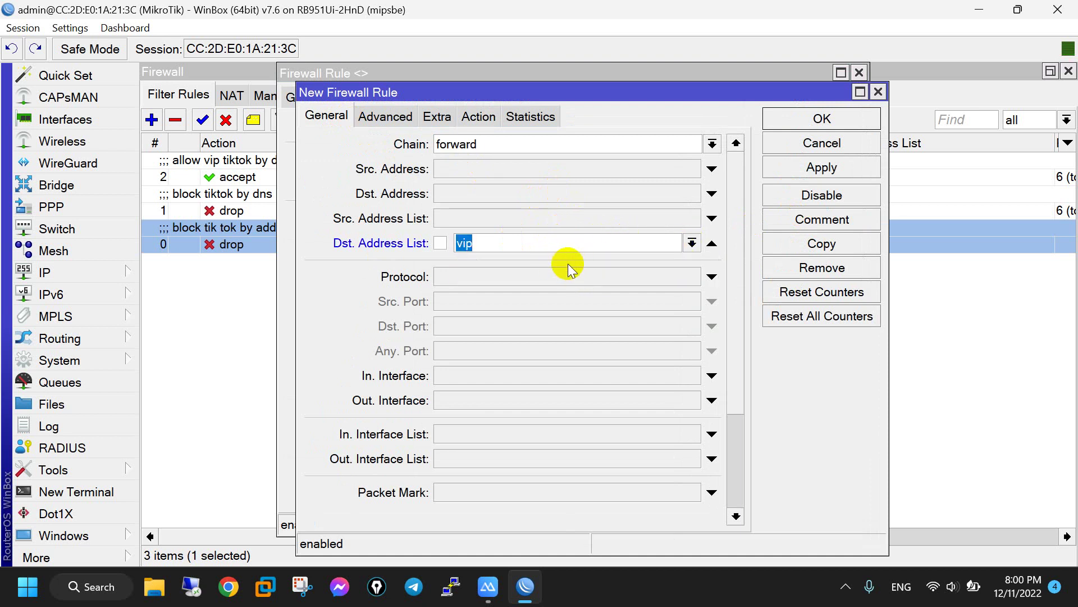
# Set the copied address-list rule's action to accept, save it and close the original drop rule
pyautogui.click(485, 118)
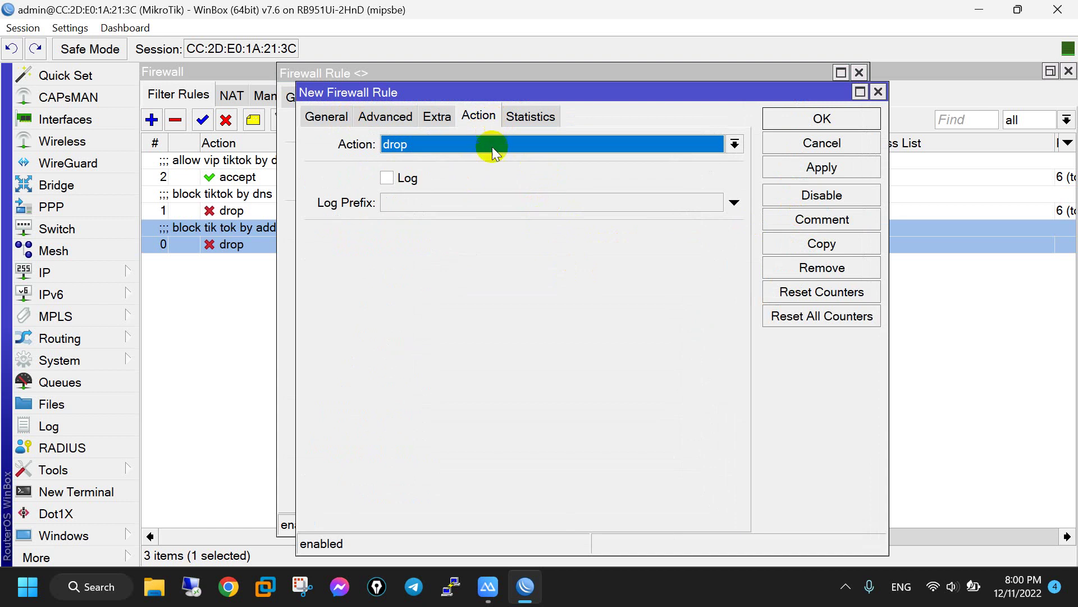
pyautogui.click(491, 140)
pyautogui.click(459, 162)
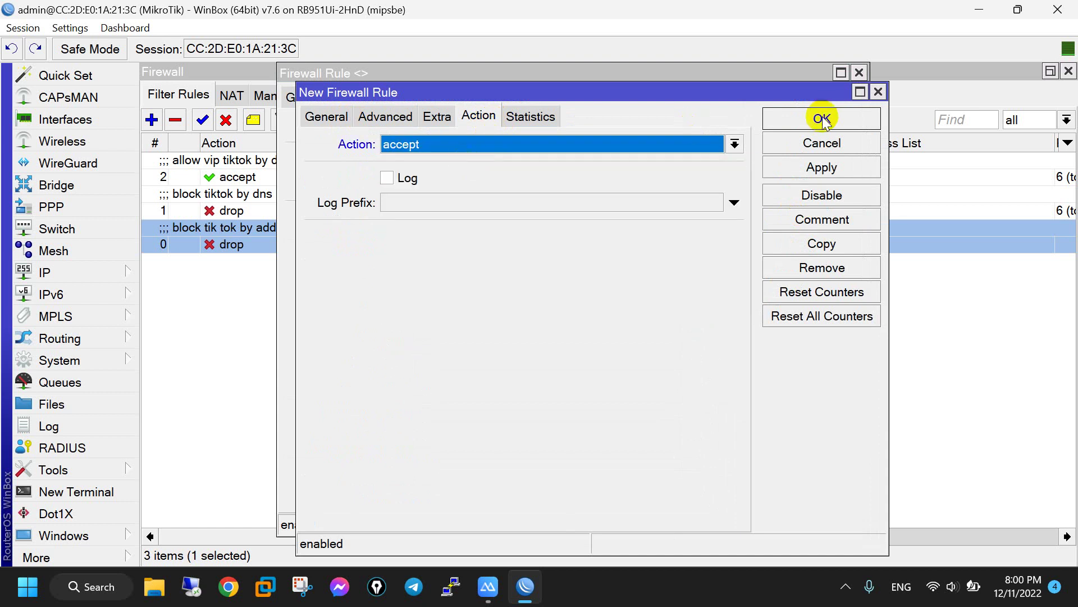
pyautogui.click(820, 118)
pyautogui.click(858, 71)
pyautogui.click(605, 436)
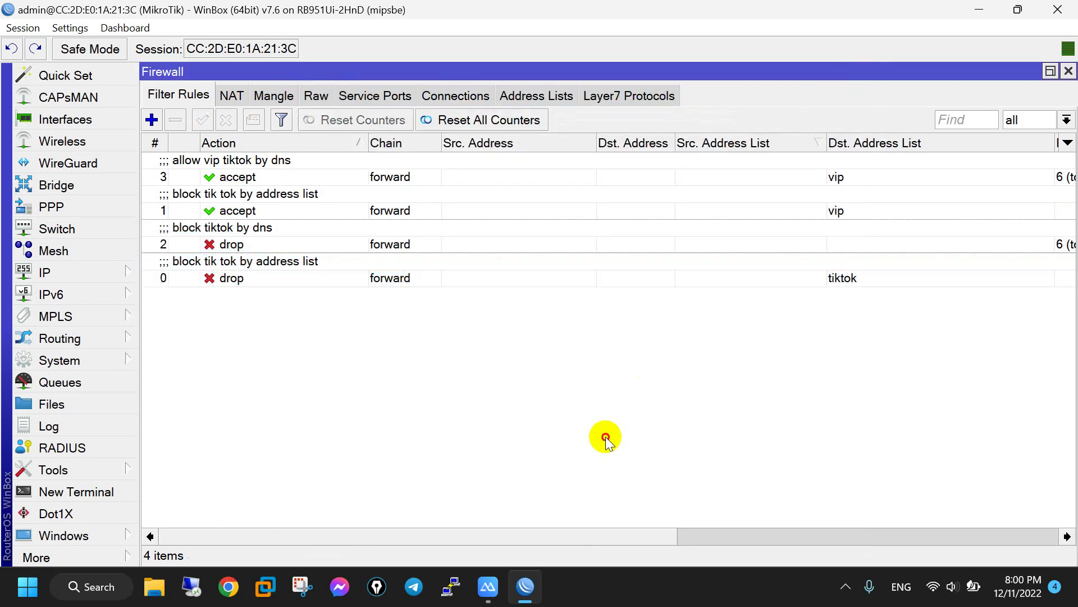
# Switch to ApowerMirror, check TikTok playback on the mirrored iPhone and return to WinBox
pyautogui.click(488, 587)
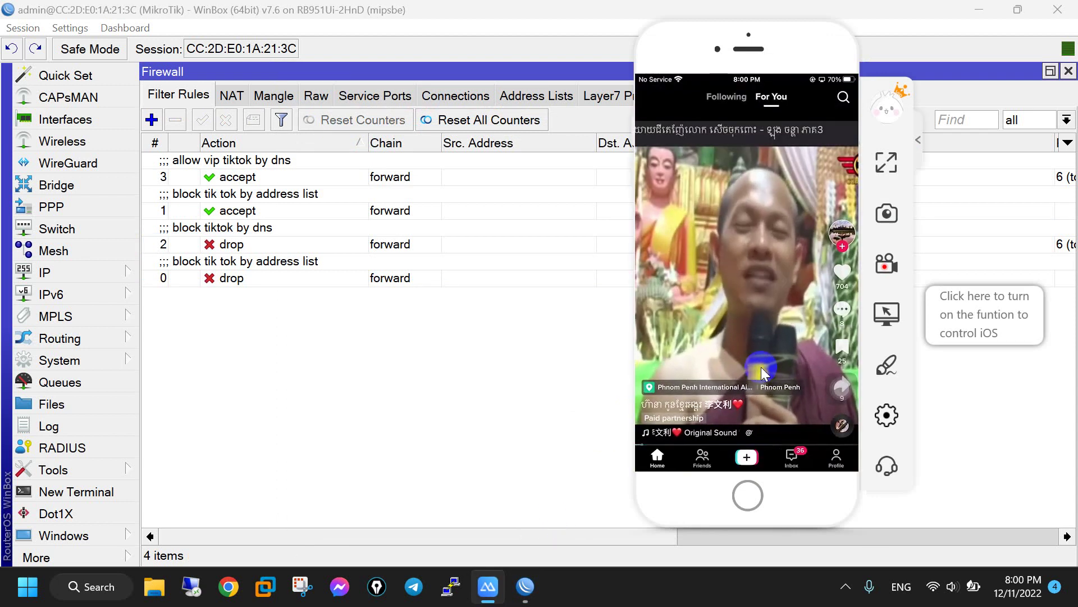
pyautogui.scroll(-1, 762, 371)
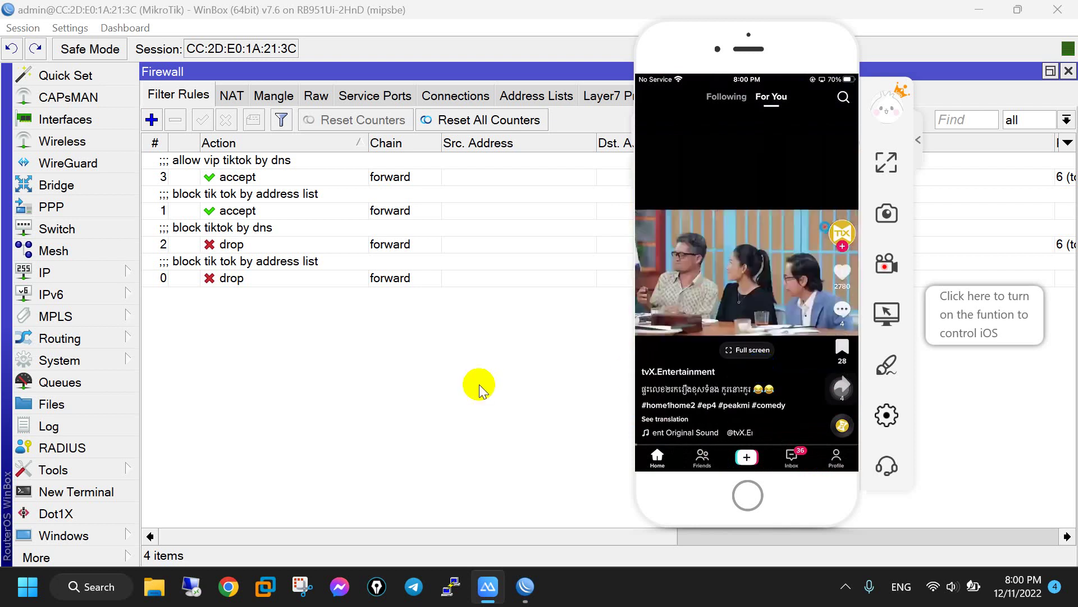
pyautogui.click(724, 538)
# Examine the byte and packet counters of the filter rules and review the two accept rules for the vip list
pyautogui.moveTo(662, 537); pyautogui.dragTo(759, 508)
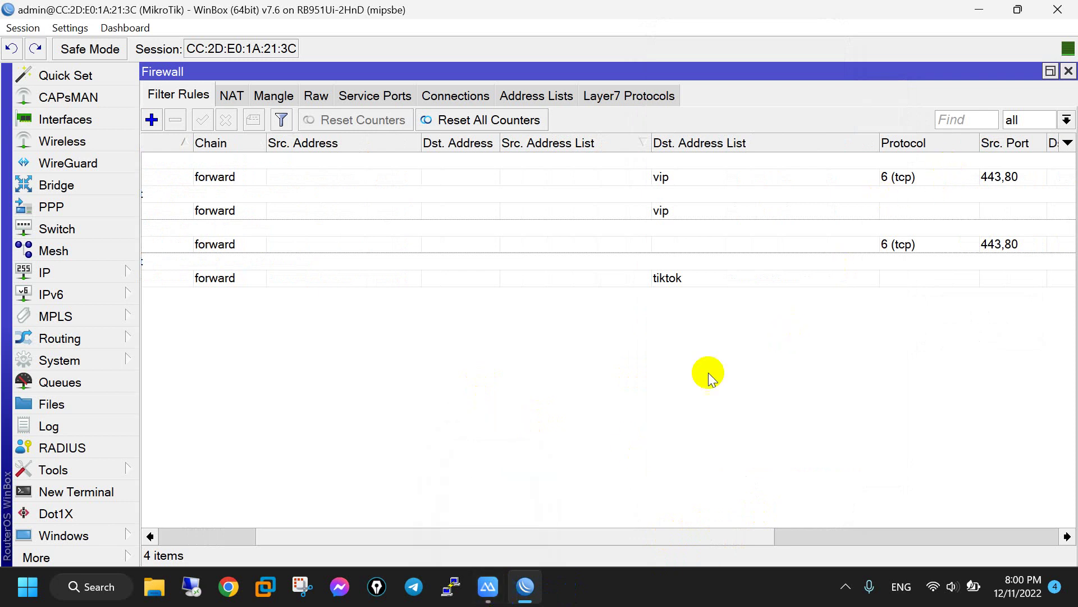
pyautogui.moveTo(620, 535); pyautogui.dragTo(886, 342)
pyautogui.click(921, 209)
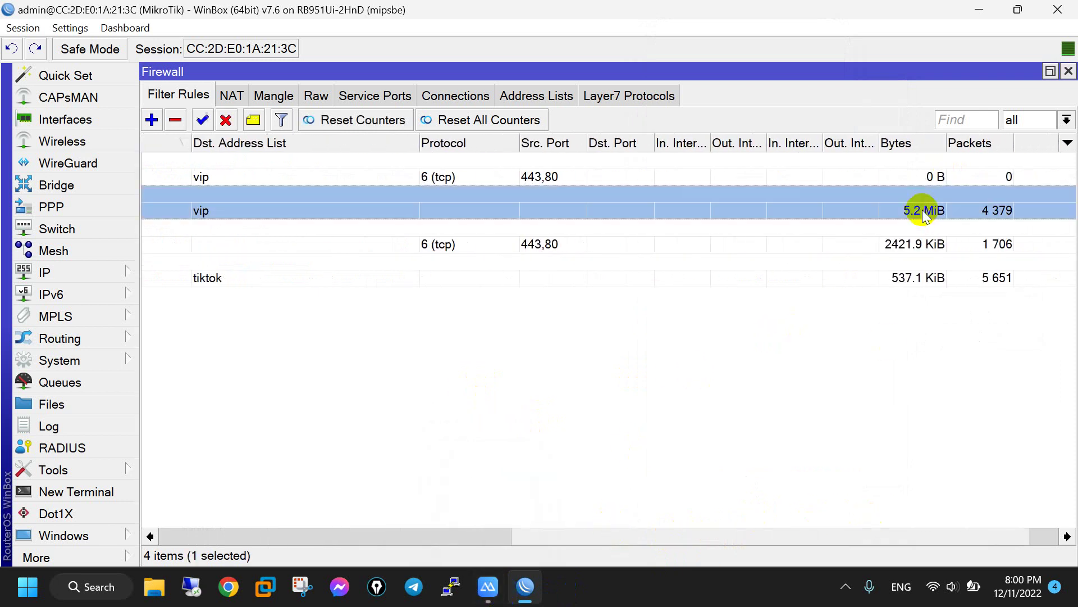
pyautogui.moveTo(759, 534); pyautogui.dragTo(207, 501)
pyautogui.click(206, 415)
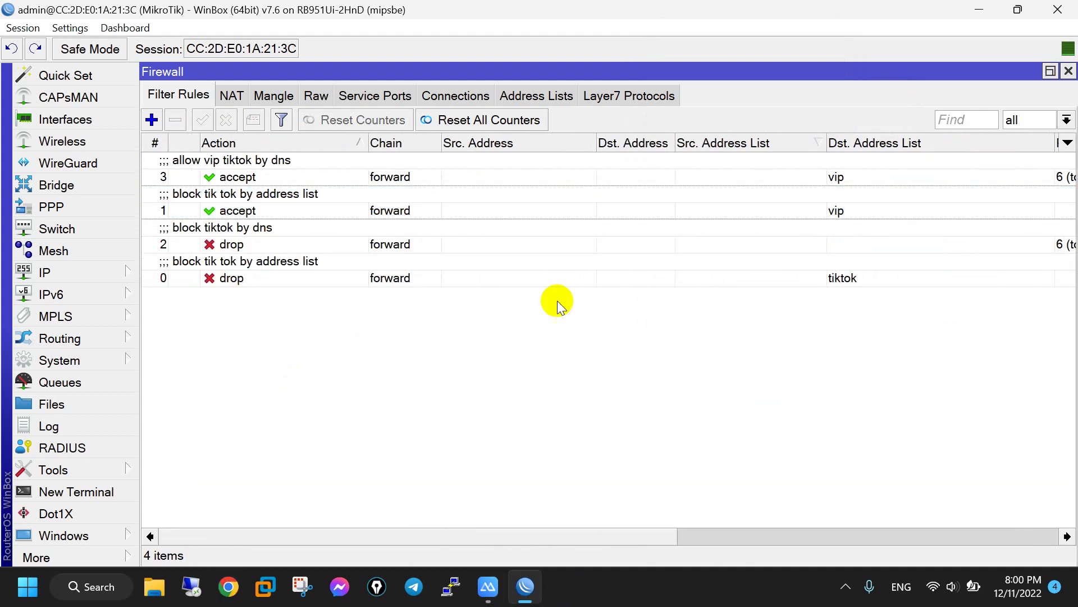
pyautogui.click(746, 214)
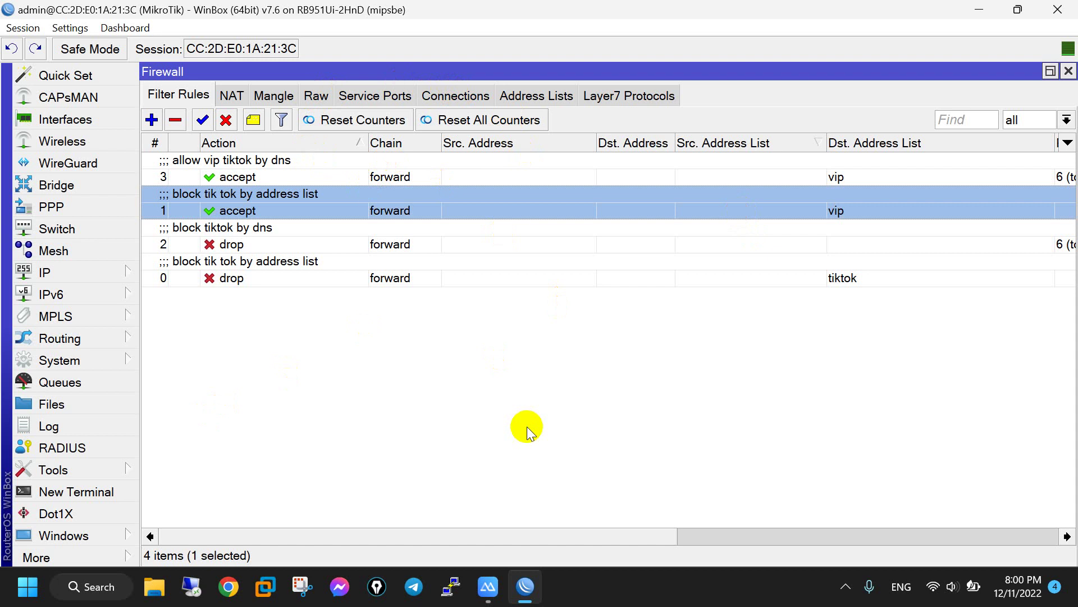
pyautogui.click(456, 175)
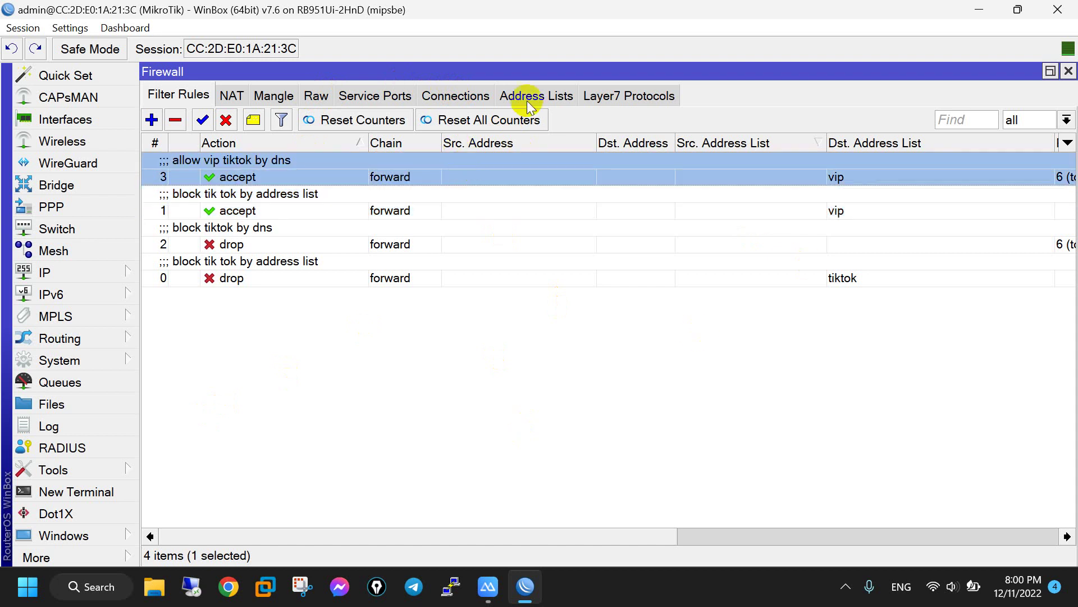
# Examine the vip entry 172.16.100.250 in the firewall address lists and the form for copying it, closing both without saving
pyautogui.click(527, 97)
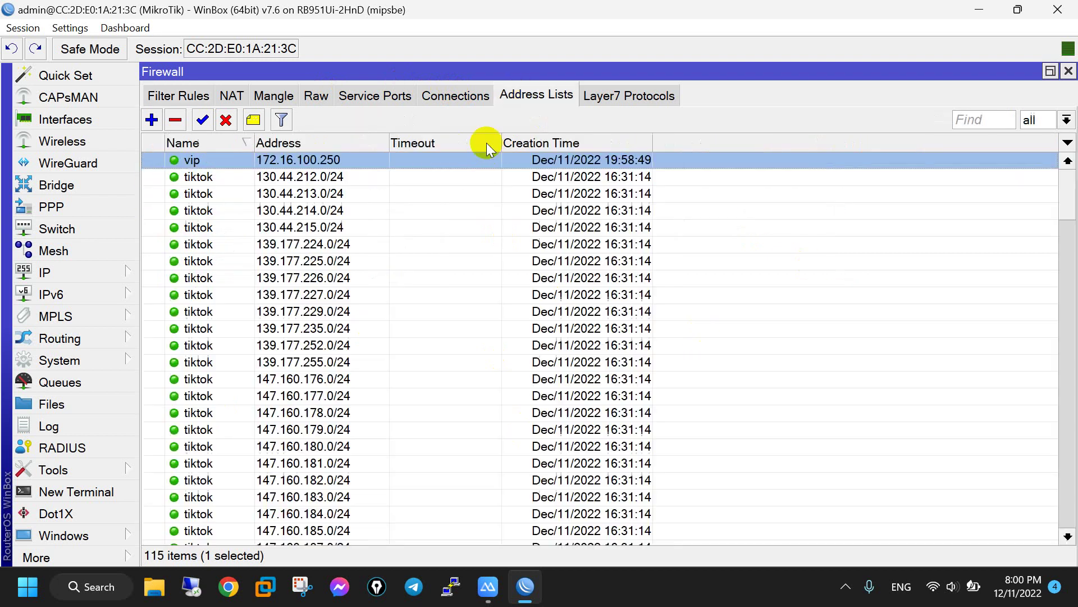
pyautogui.doubleClick(277, 163)
pyautogui.click(747, 359)
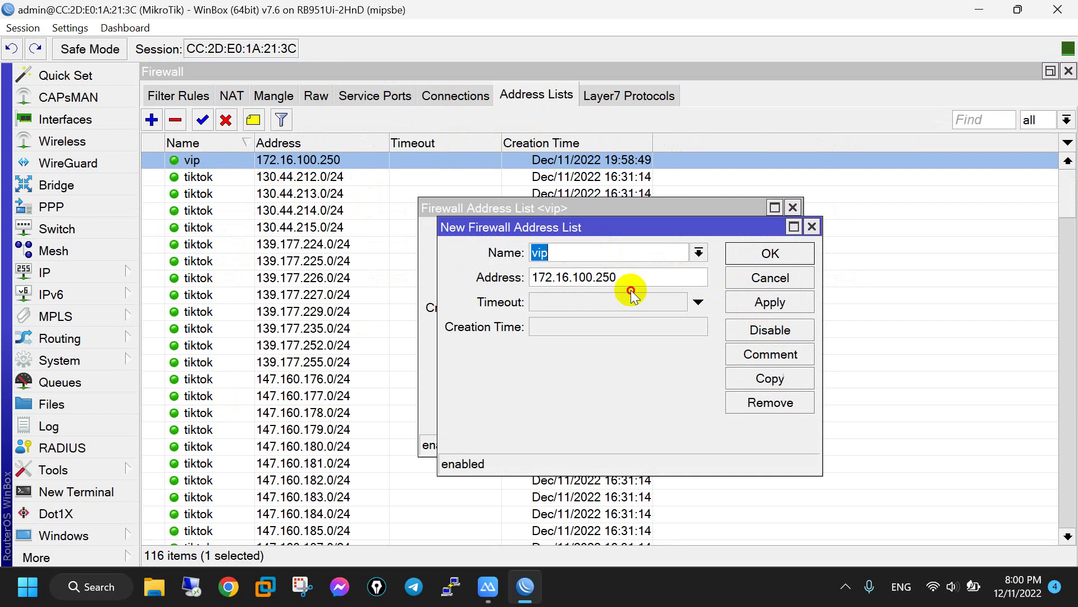
pyautogui.click(795, 273)
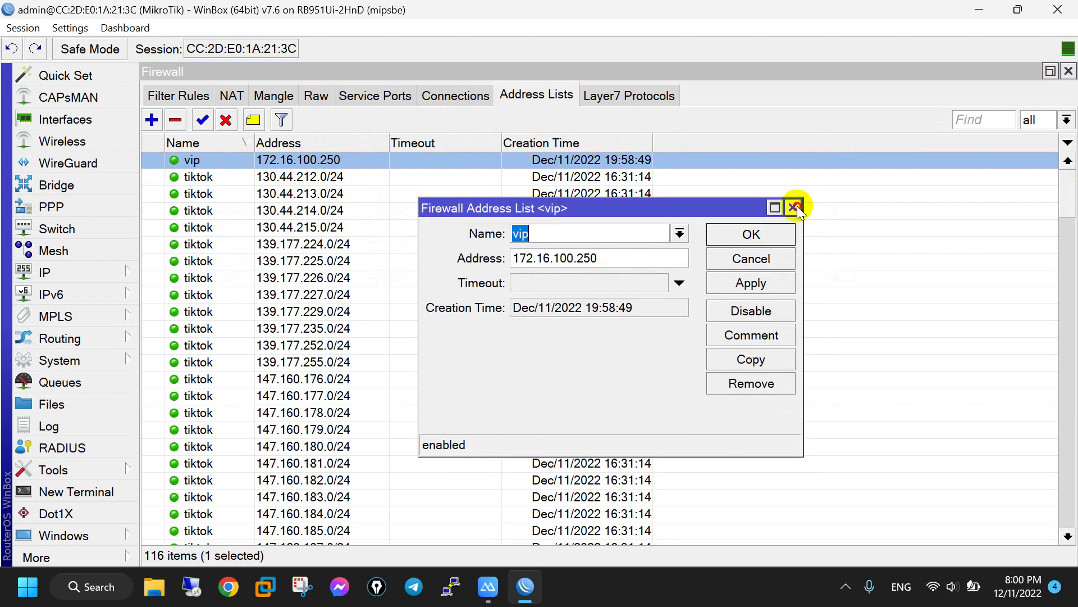
pyautogui.click(795, 208)
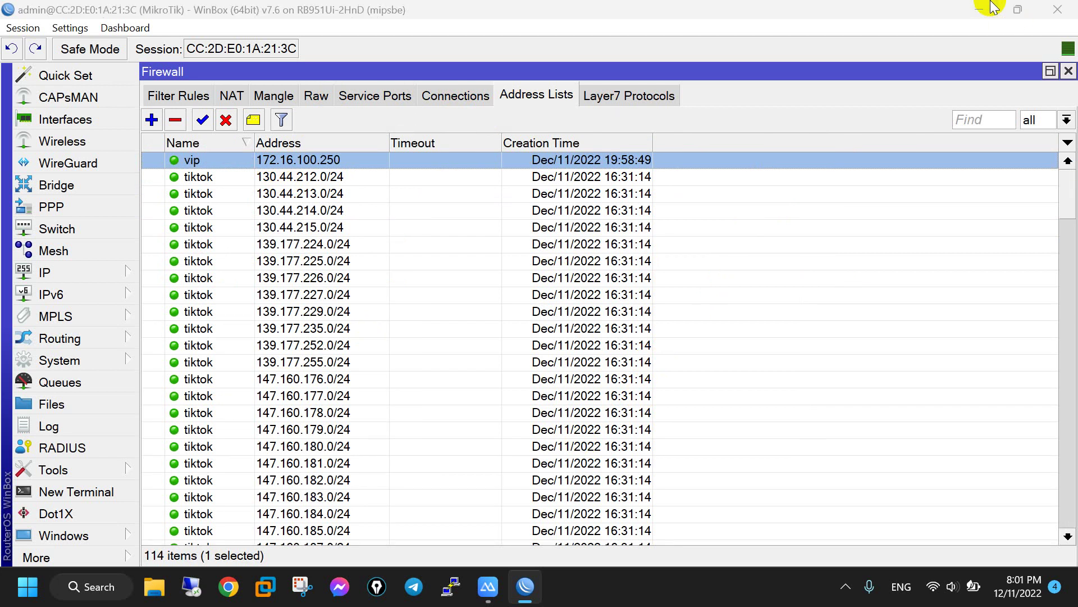
# Minimize WinBox and the ApowerMirror window to show the desktop, and reveal the hidden system tray icons
pyautogui.click(993, 7)
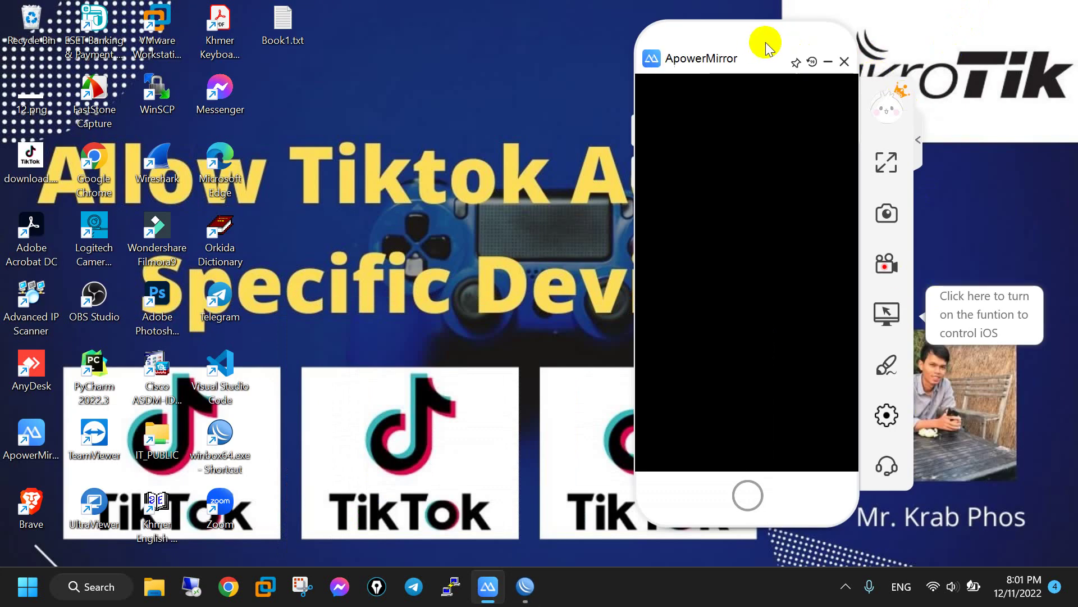
pyautogui.click(824, 54)
pyautogui.click(841, 588)
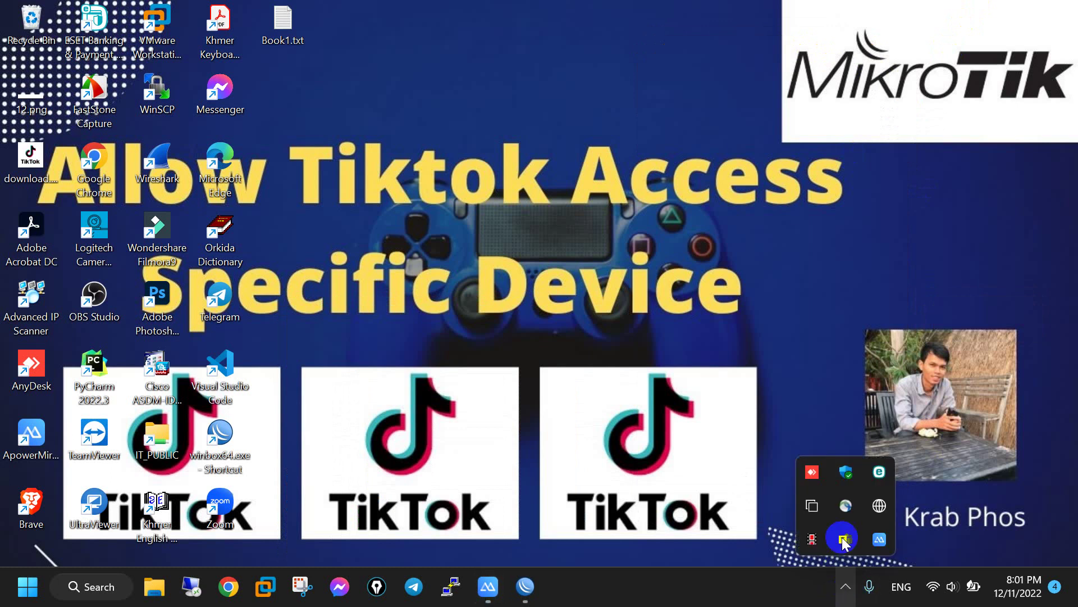